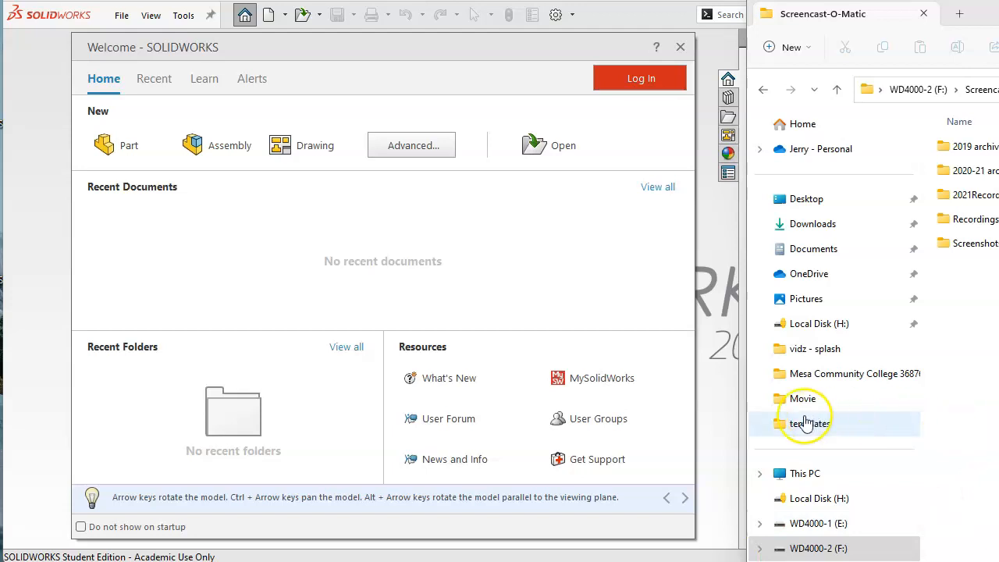
Switch to the File Explorer window with the Screencast-O-Matic folder and position it over the SOLIDWORKS window.
{"action": "left_click", "coordinate": [712, 395]}
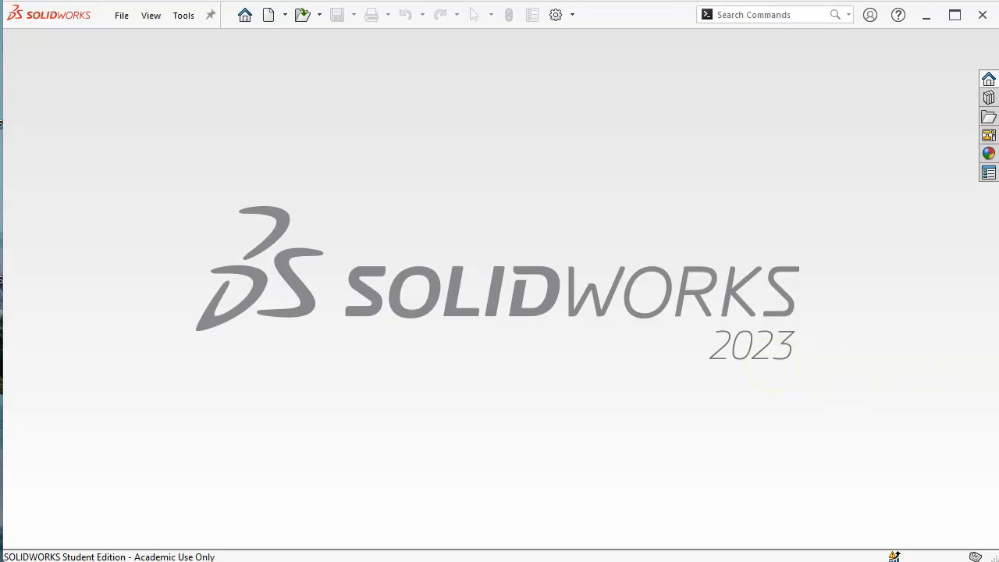
{"action": "key", "text": "alt+Tab"}
{"action": "left_click_drag", "start_coordinate": [859, 13], "coordinate": [586, 56]}
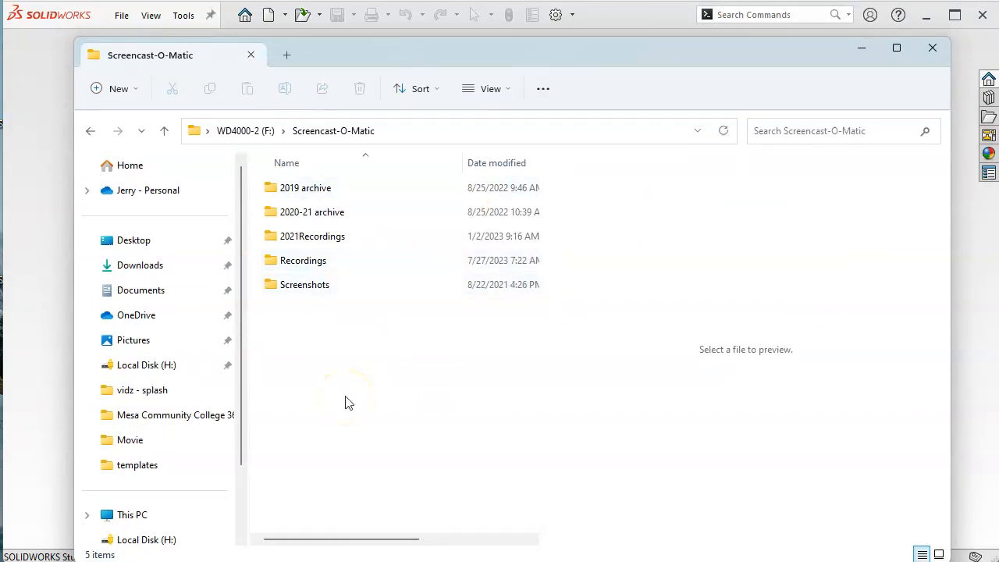
{"action": "left_click_drag", "start_coordinate": [456, 54], "coordinate": [450, 43]}
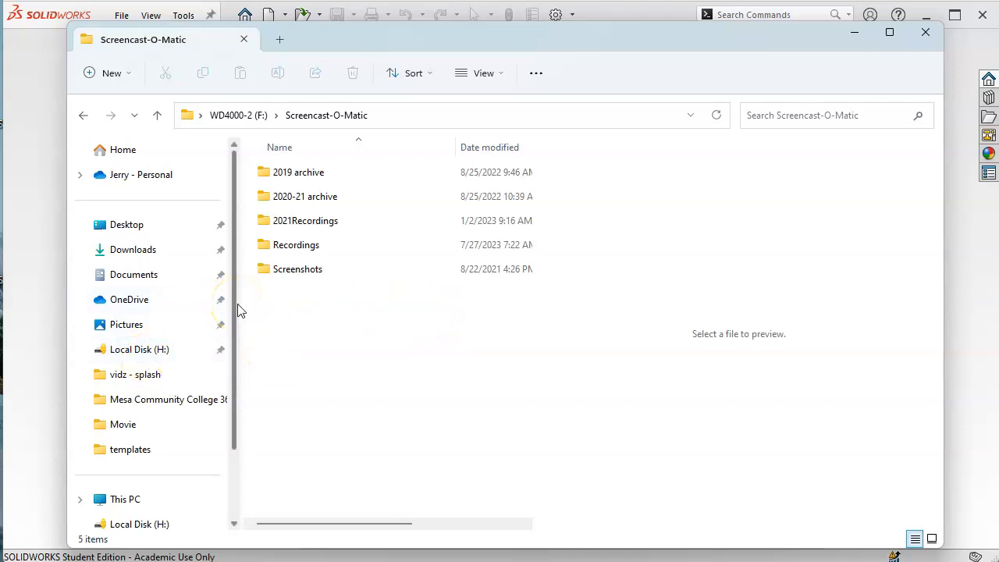
Open the OS (C:) drive from This PC.
{"action": "left_click", "coordinate": [232, 270]}
{"action": "left_click", "coordinate": [234, 279]}
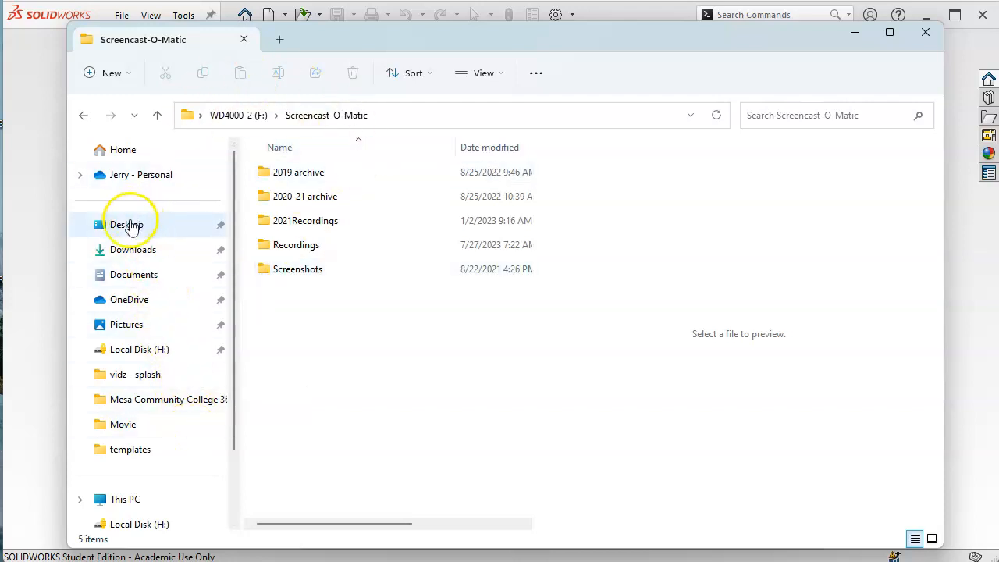
{"action": "scroll", "coordinate": [159, 482], "scroll_direction": "down", "scroll_amount": 1}
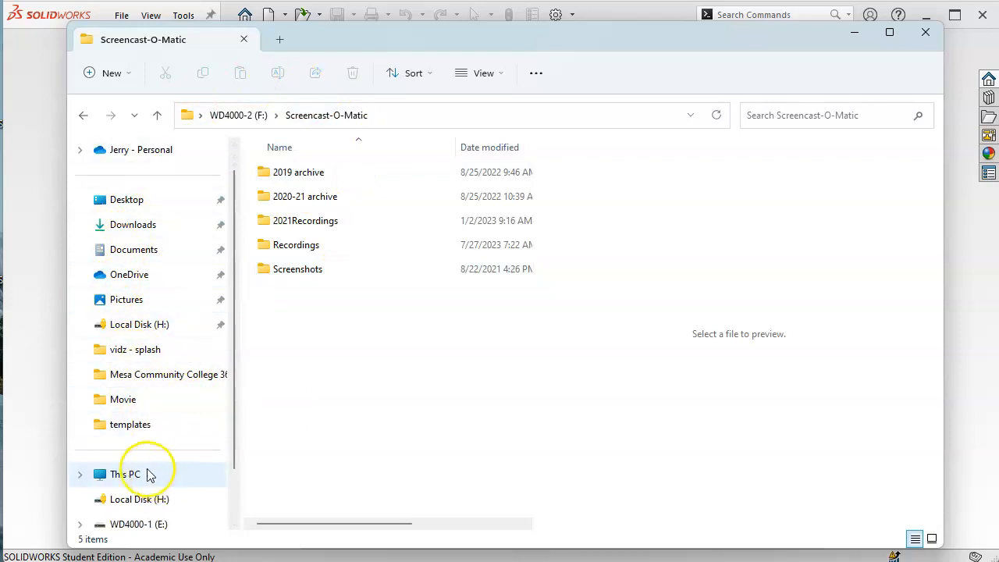
{"action": "left_click", "coordinate": [145, 475]}
{"action": "double_click", "coordinate": [348, 173]}
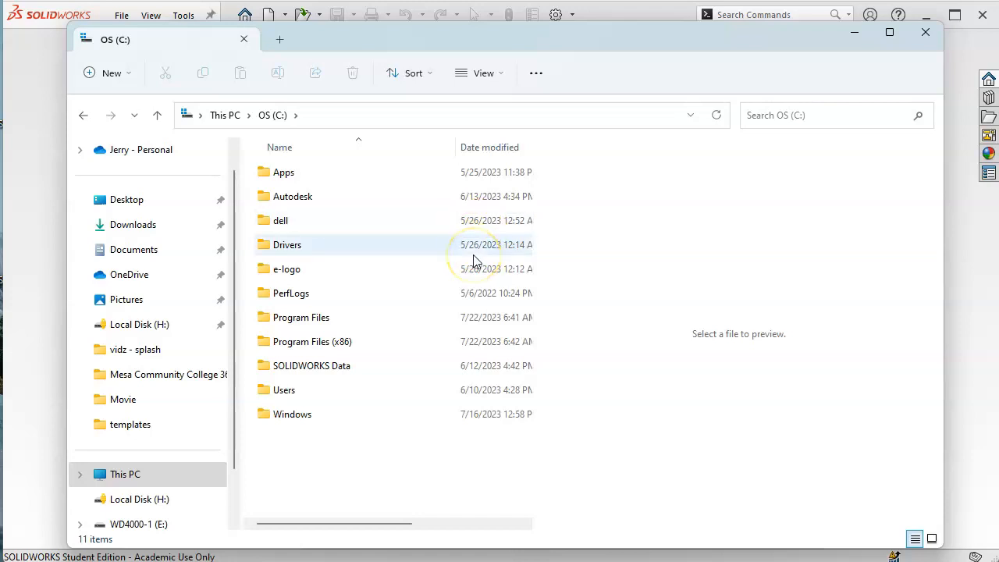
{"action": "left_click", "coordinate": [472, 254]}
{"action": "left_click", "coordinate": [476, 252]}
{"action": "left_click", "coordinate": [515, 231]}
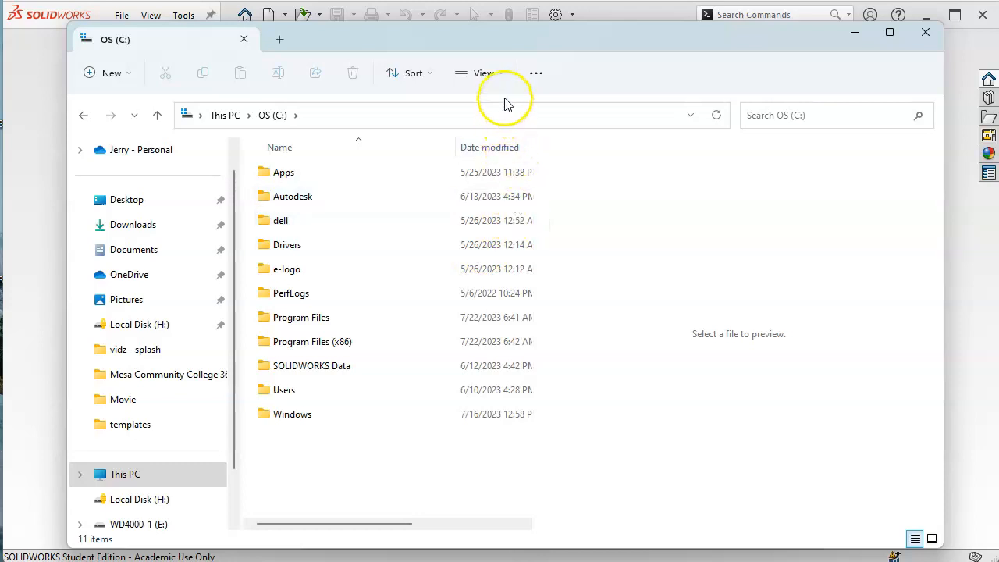
{"action": "left_click", "coordinate": [504, 74]}
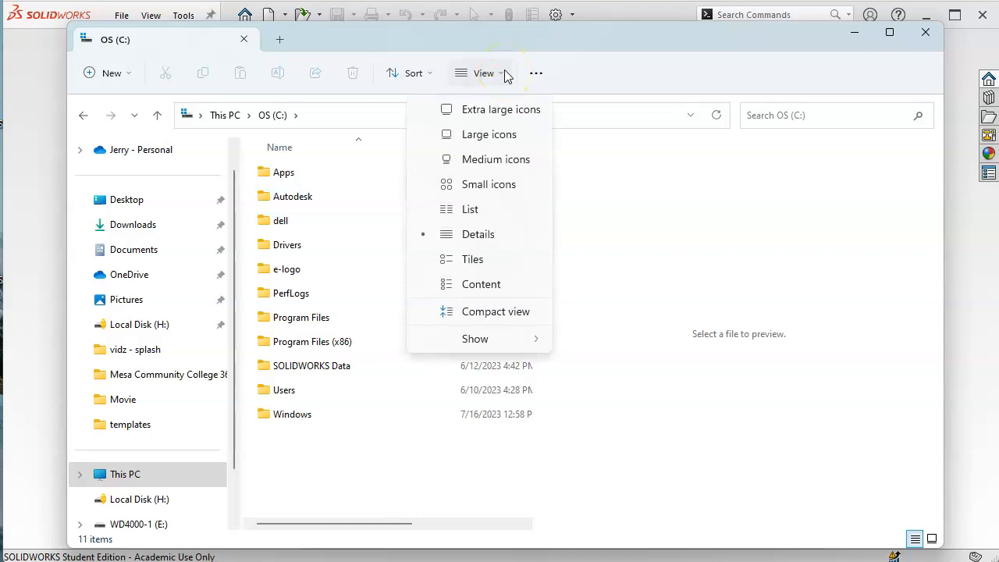
{"action": "left_click", "coordinate": [538, 74]}
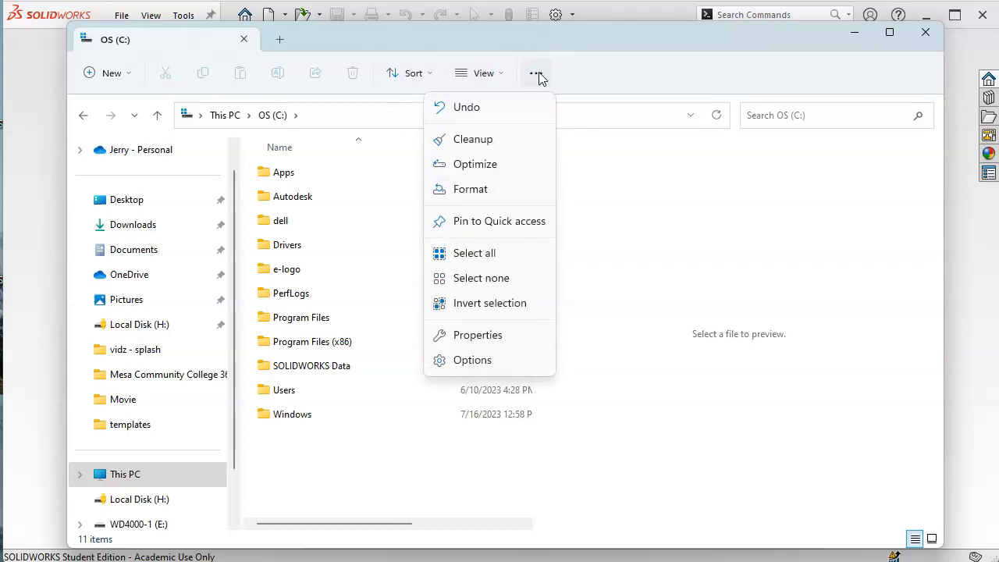
{"action": "left_click", "coordinate": [578, 80]}
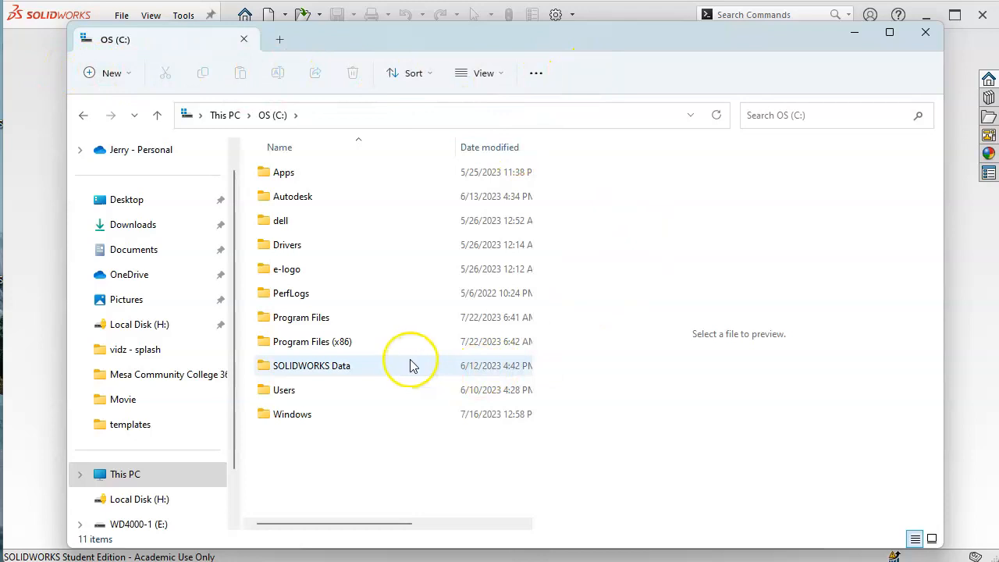
{"action": "left_click", "coordinate": [537, 75]}
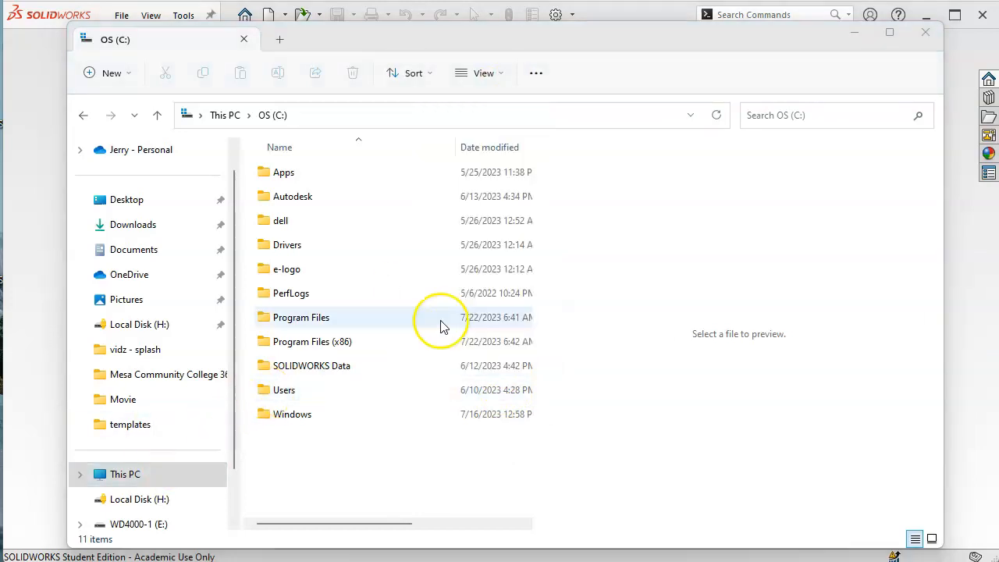
Turn on the display of file name extensions and hidden items for the folder view.
{"action": "left_click", "coordinate": [494, 75]}
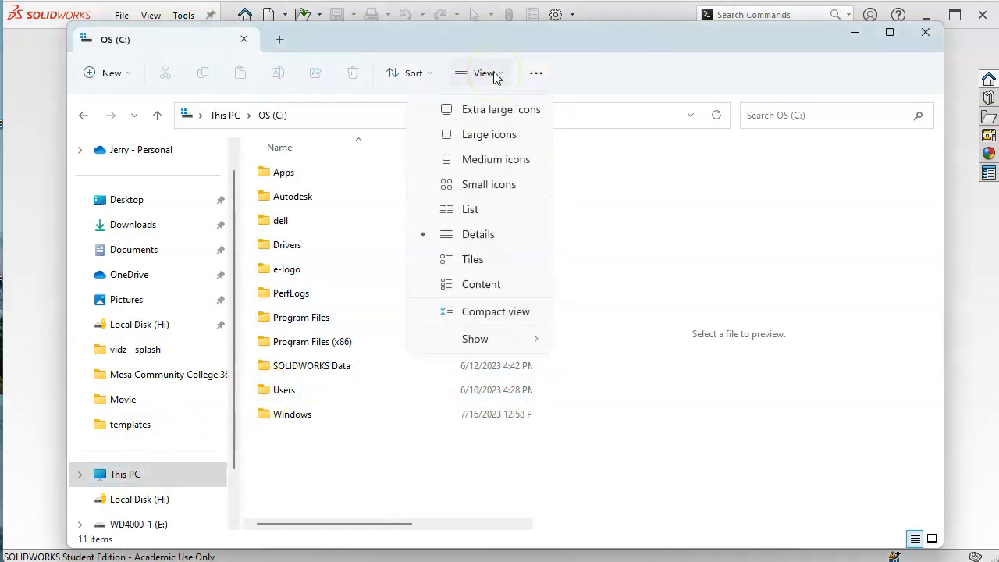
{"action": "mouse_move", "coordinate": [500, 345]}
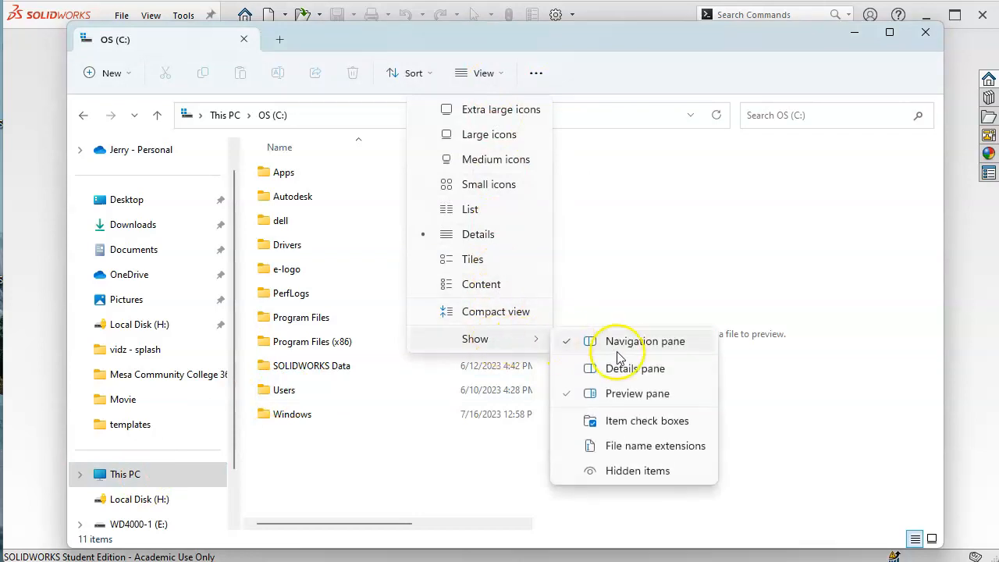
{"action": "left_click", "coordinate": [640, 451]}
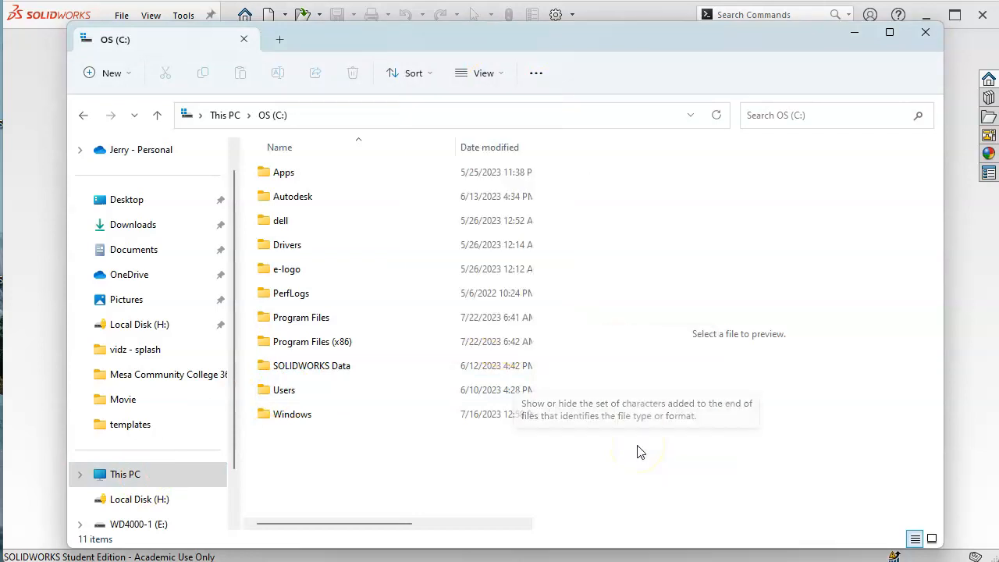
{"action": "left_click", "coordinate": [479, 78]}
{"action": "mouse_move", "coordinate": [502, 339]}
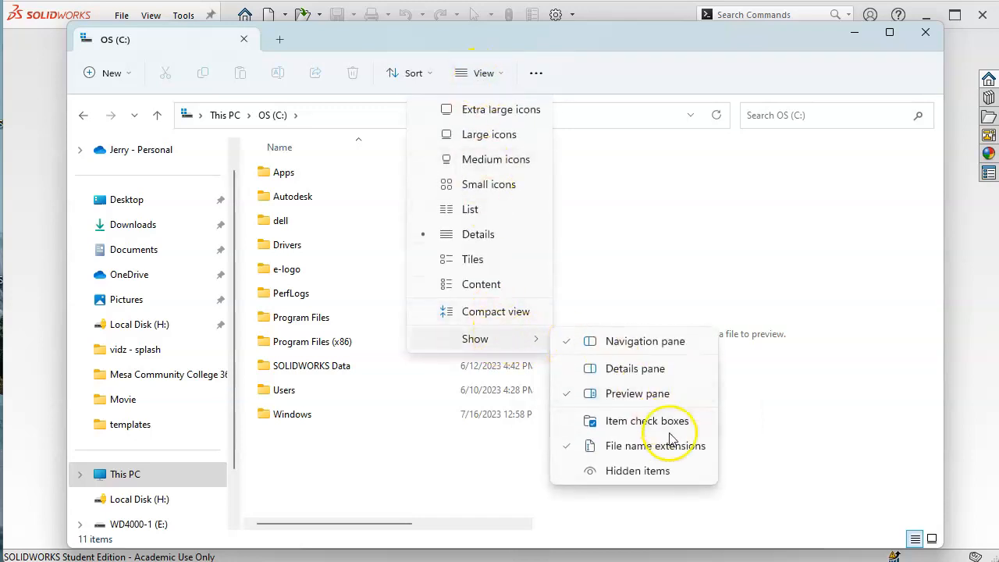
{"action": "left_click", "coordinate": [667, 468]}
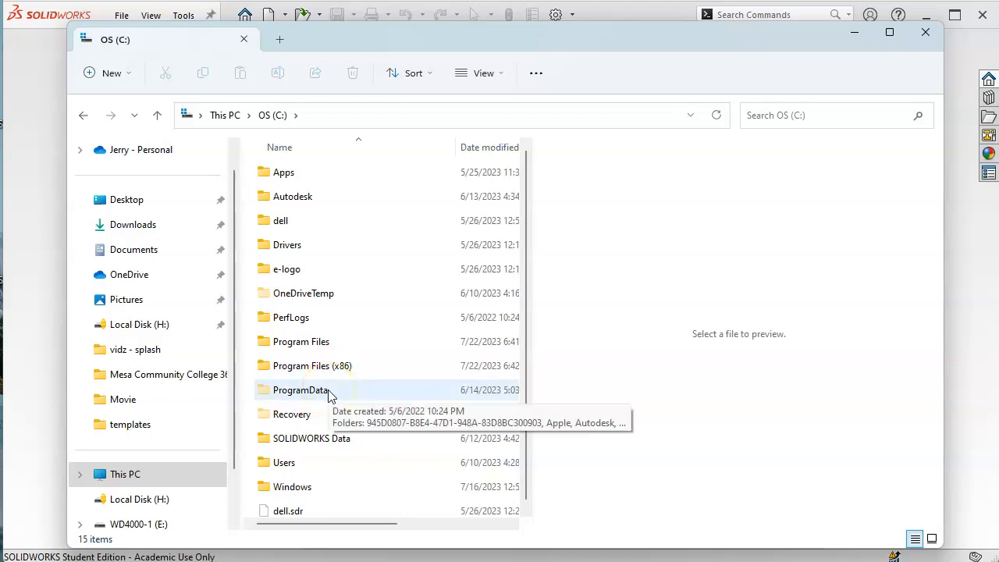
Open the english language folder under Program Files\SOLIDWORKS Corp\SOLIDWORKS\lang on the C: drive.
{"action": "double_click", "coordinate": [324, 345]}
{"action": "scroll", "coordinate": [328, 352], "scroll_direction": "down", "scroll_amount": 4}
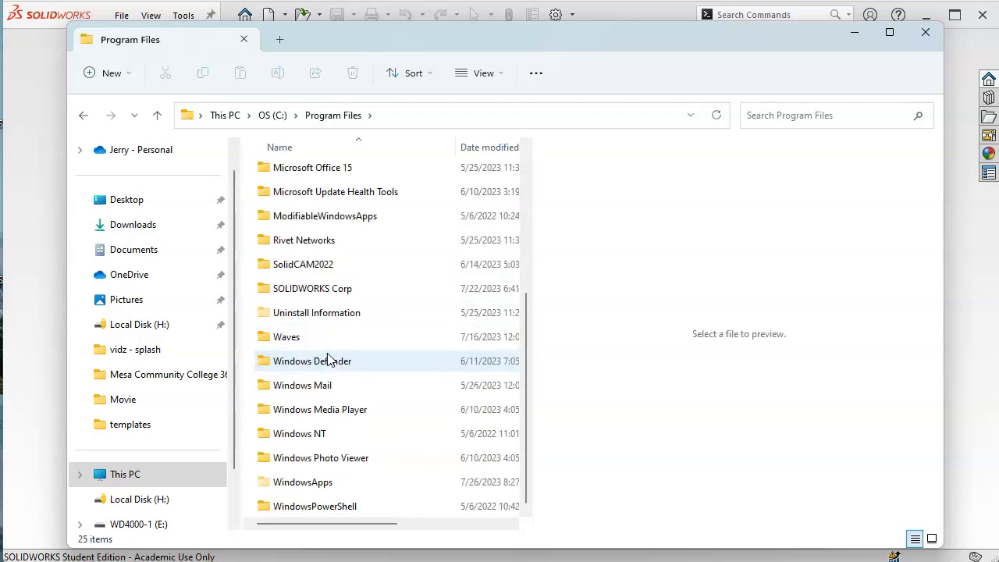
{"action": "double_click", "coordinate": [296, 290]}
{"action": "double_click", "coordinate": [273, 174]}
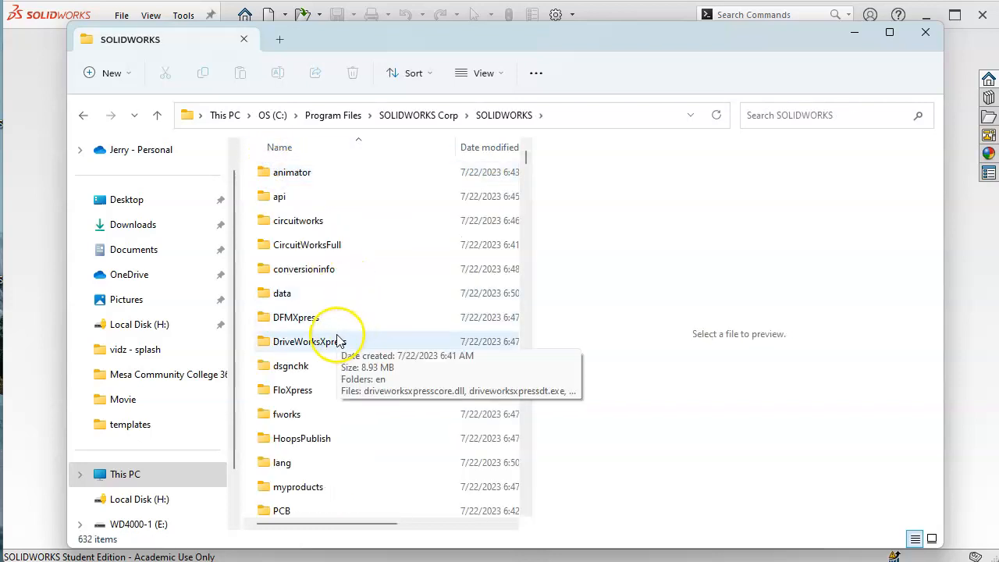
{"action": "double_click", "coordinate": [312, 464]}
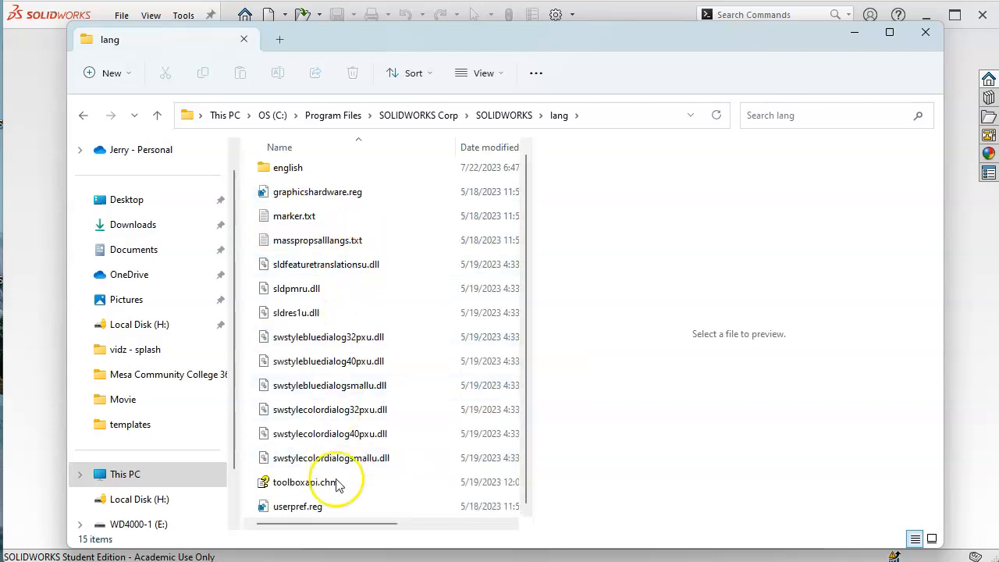
{"action": "scroll", "coordinate": [331, 321], "scroll_direction": "up", "scroll_amount": 1}
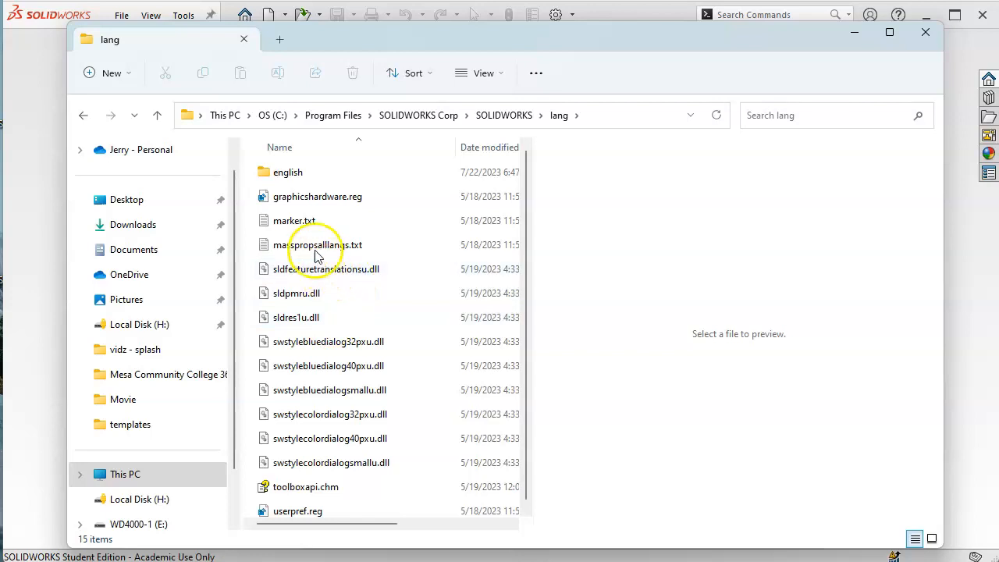
{"action": "double_click", "coordinate": [285, 174]}
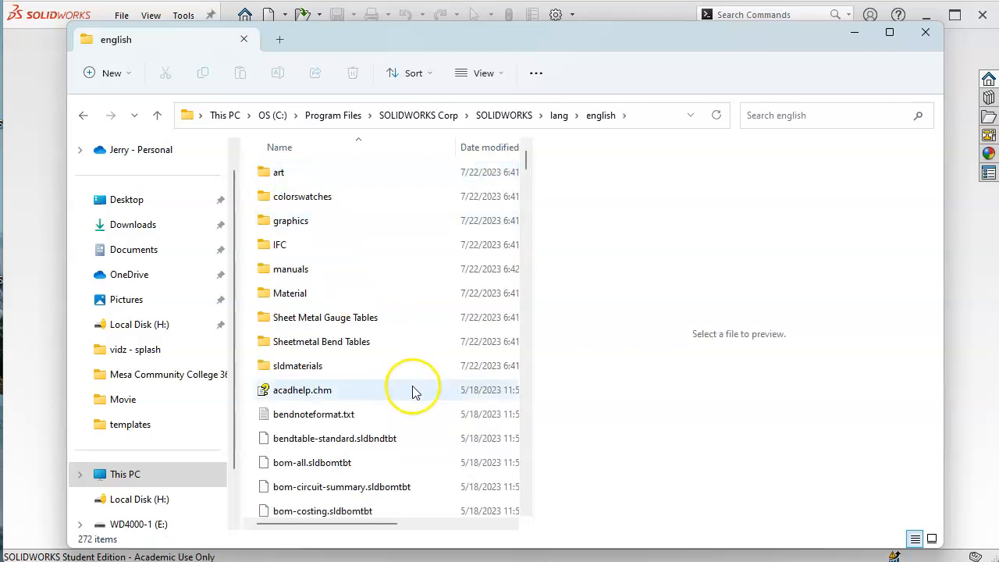
Look through the files and subfolders of the SOLIDWORKS program's english folder.
{"action": "scroll", "coordinate": [412, 391], "scroll_direction": "down", "scroll_amount": 2}
{"action": "scroll", "coordinate": [402, 363], "scroll_direction": "down", "scroll_amount": 1}
{"action": "scroll", "coordinate": [398, 363], "scroll_direction": "down", "scroll_amount": 13}
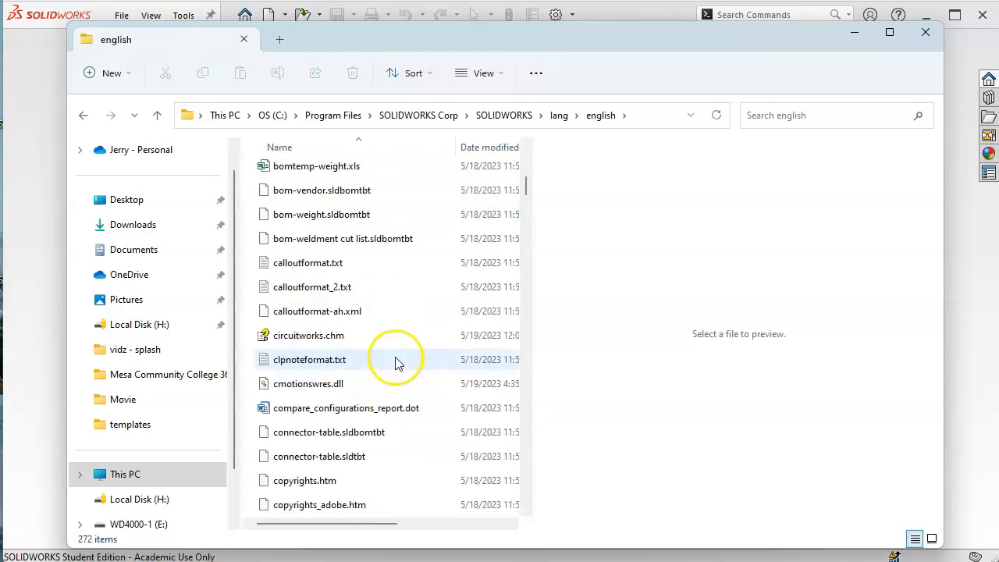
{"action": "scroll", "coordinate": [394, 361], "scroll_direction": "down", "scroll_amount": 20}
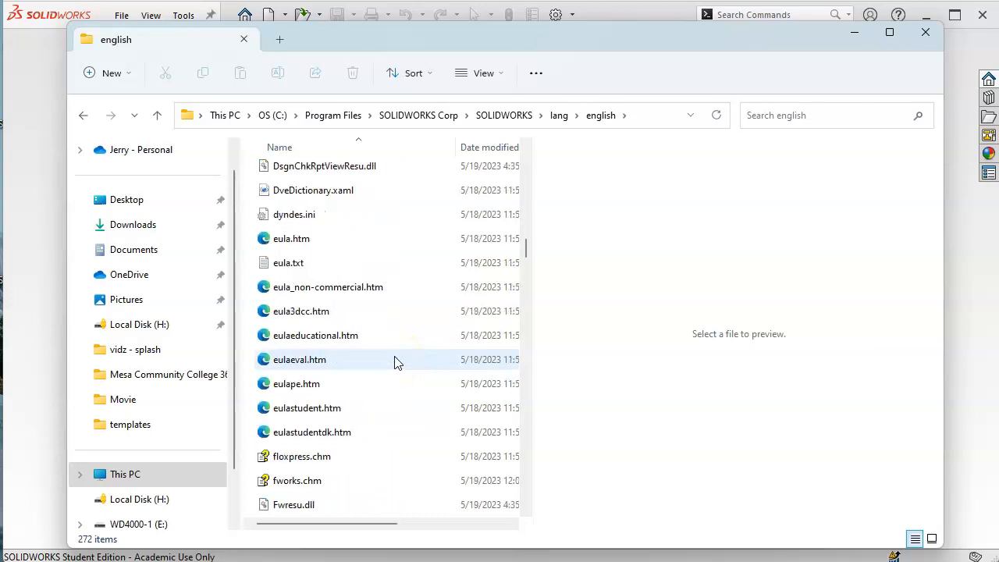
{"action": "scroll", "coordinate": [394, 361], "scroll_direction": "down", "scroll_amount": 4}
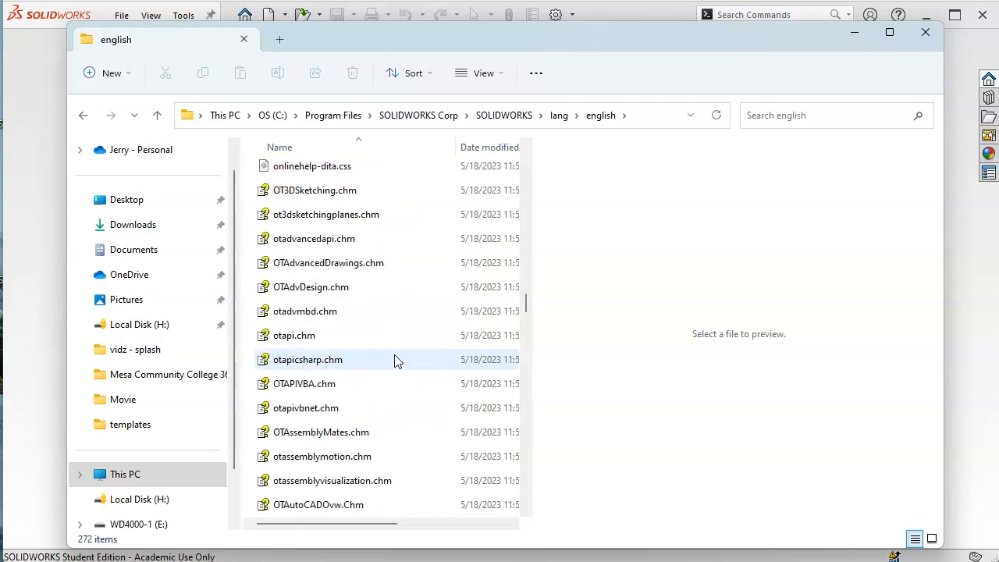
{"action": "left_click_drag", "start_coordinate": [526, 317], "coordinate": [511, 161]}
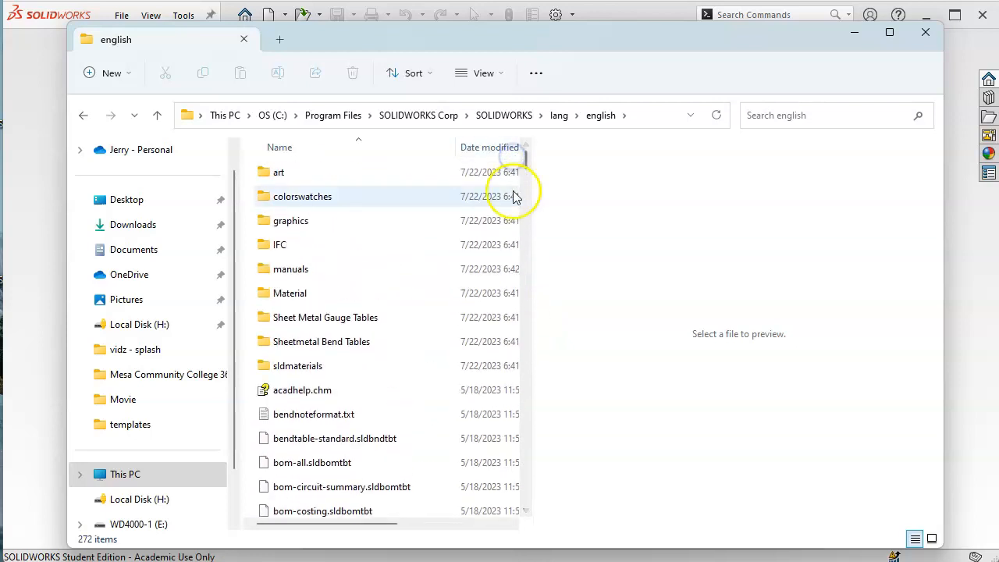
Return to the C: drive and open SOLIDWORKS Data\lang\english to check its contents.
{"action": "left_click", "coordinate": [325, 117]}
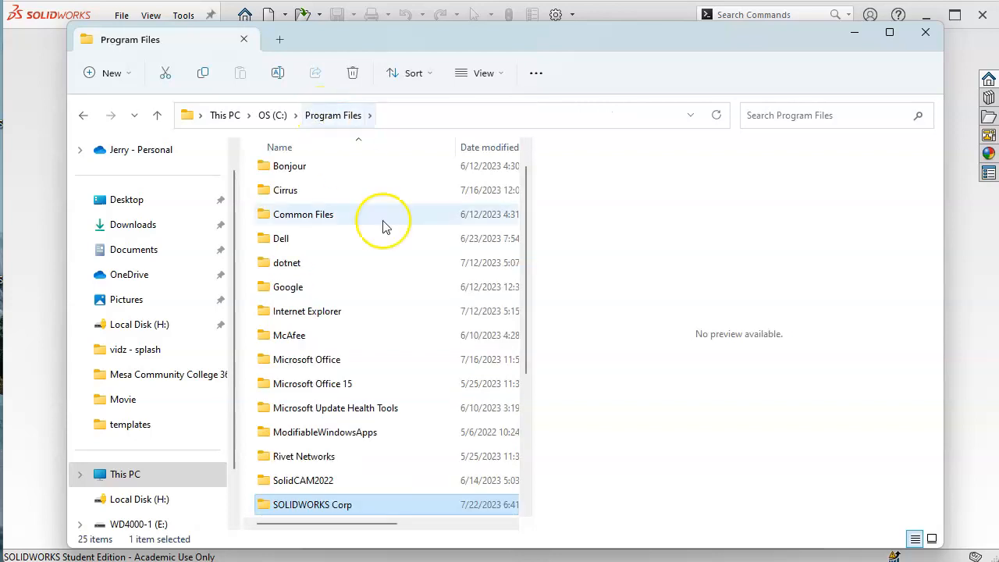
{"action": "left_click", "coordinate": [272, 115]}
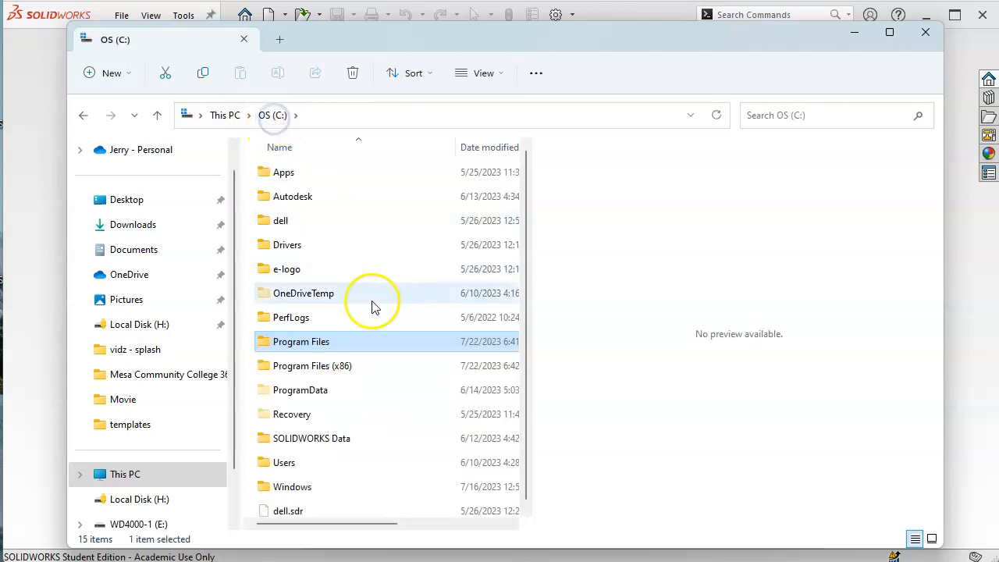
{"action": "double_click", "coordinate": [326, 438]}
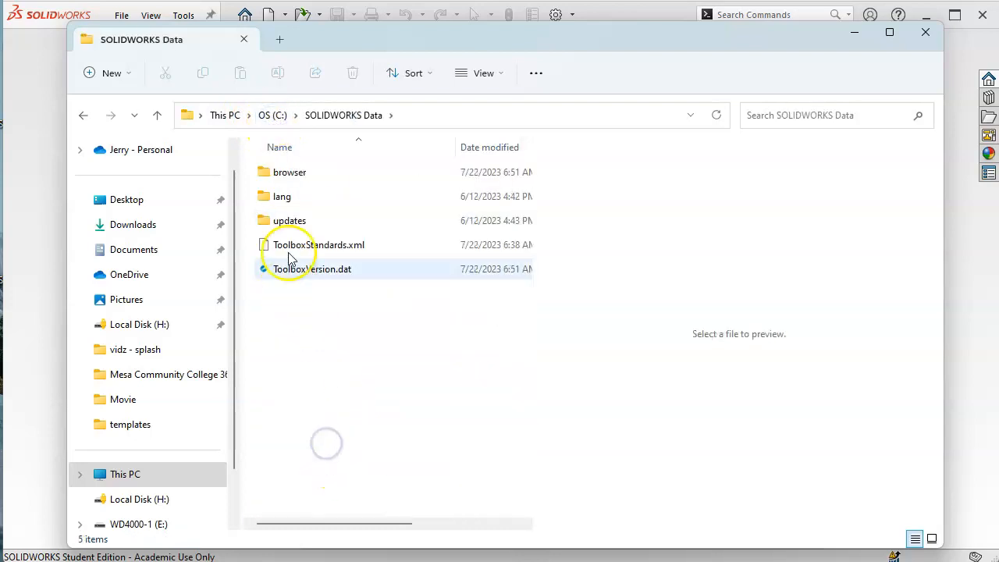
{"action": "double_click", "coordinate": [286, 198]}
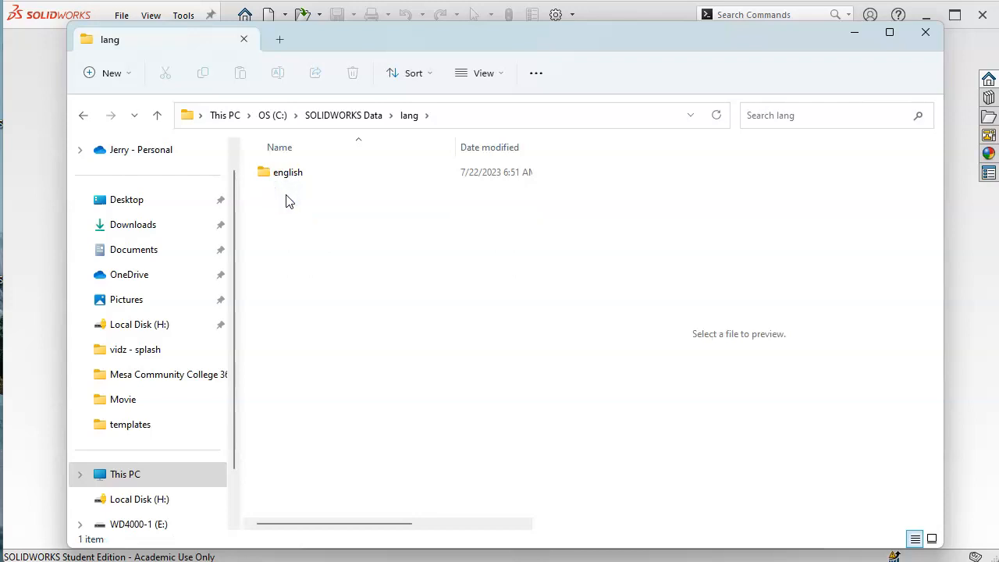
{"action": "double_click", "coordinate": [291, 175]}
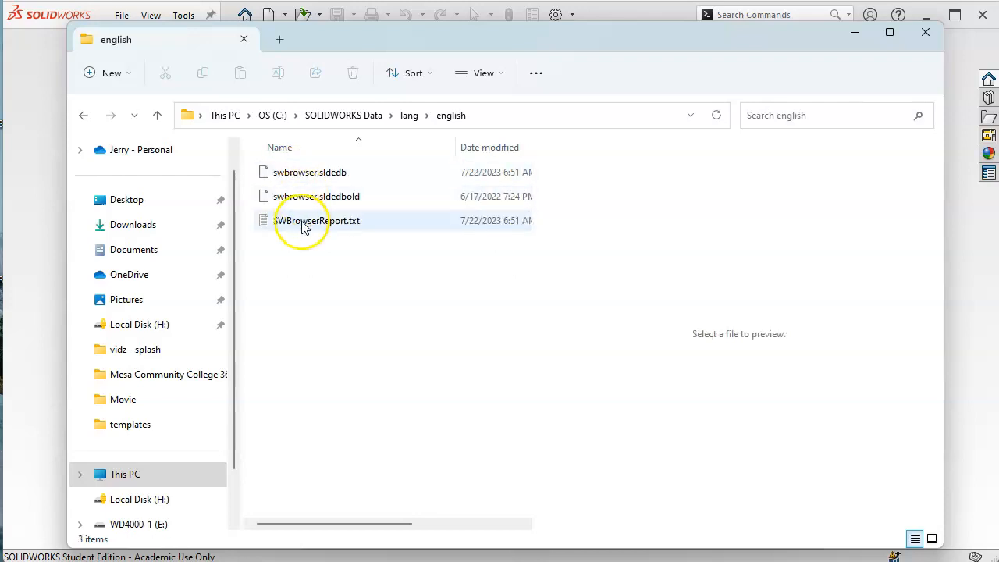
Go back to the C: drive and open the hidden folder path ProgramData\SOLIDWORKS\SOLIDWORKS 2023.
{"action": "left_click", "coordinate": [330, 115]}
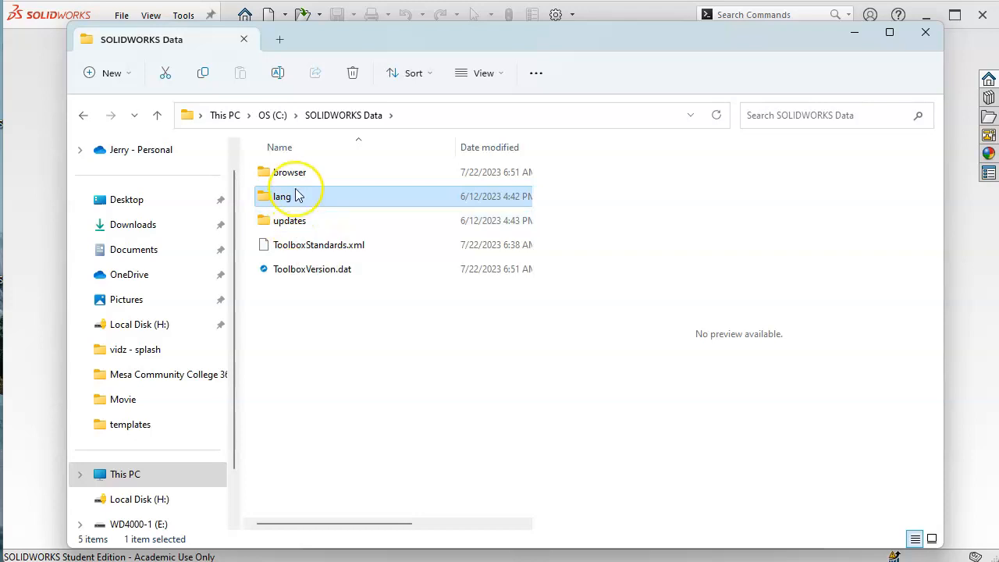
{"action": "left_click", "coordinate": [274, 117]}
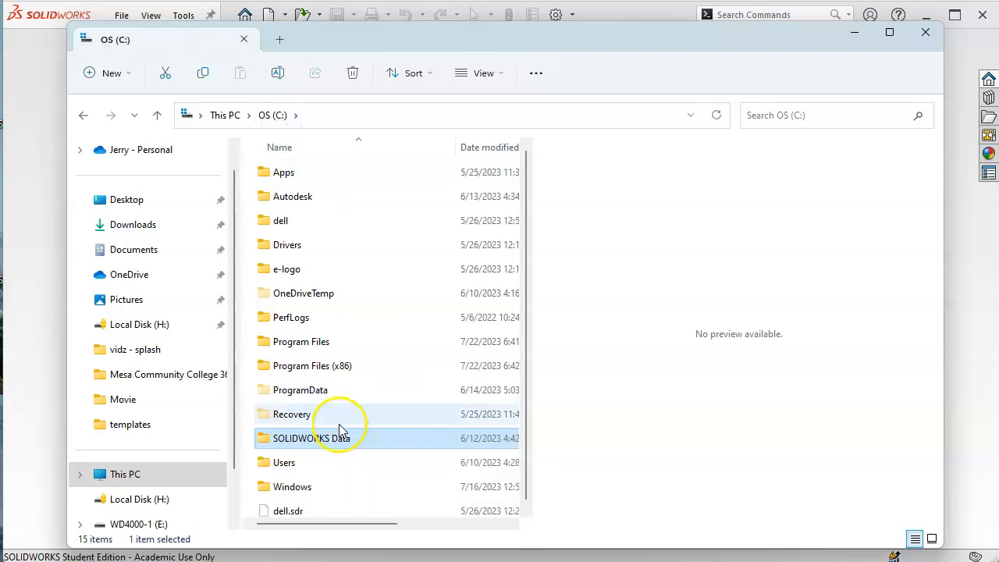
{"action": "double_click", "coordinate": [317, 389]}
{"action": "scroll", "coordinate": [323, 398], "scroll_direction": "down", "scroll_amount": 4}
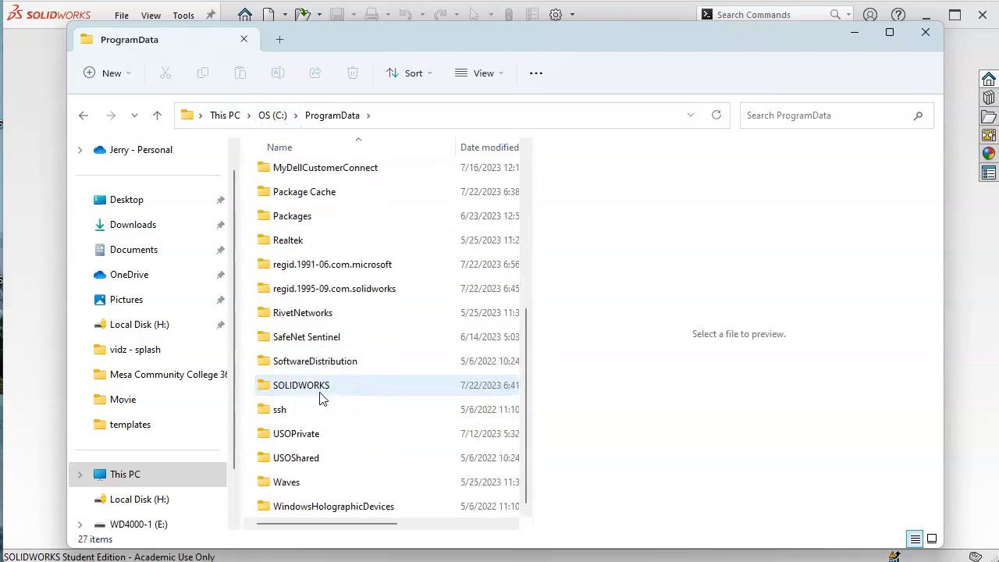
{"action": "double_click", "coordinate": [341, 389]}
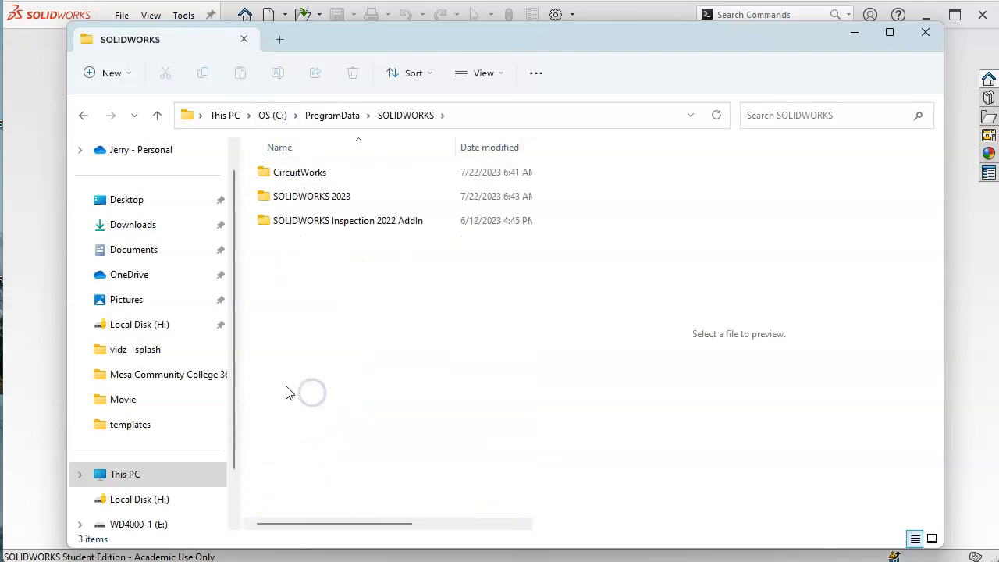
{"action": "double_click", "coordinate": [305, 197]}
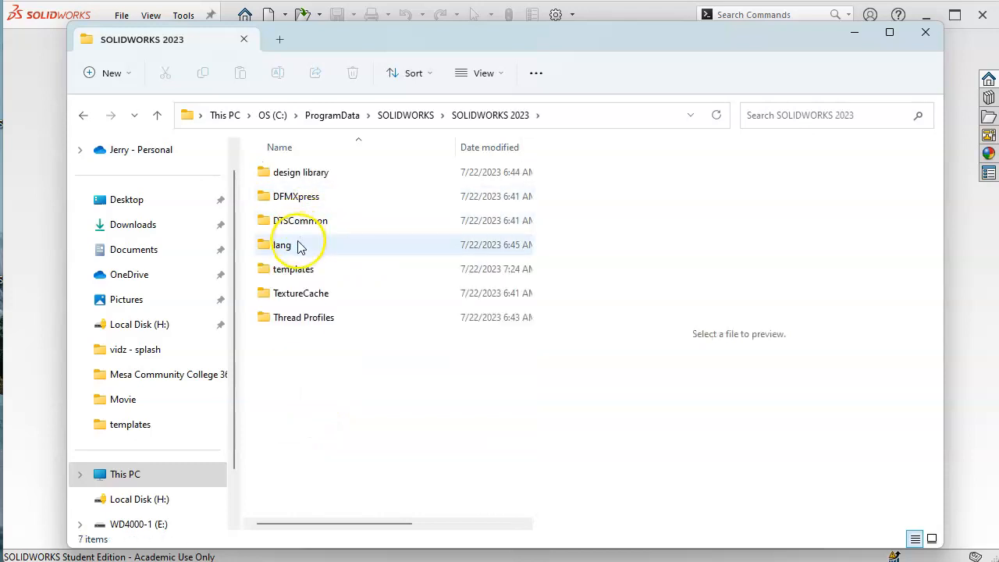
Check the contents of the templates folder in ProgramData\SOLIDWORKS\SOLIDWORKS 2023 and return to the SOLIDWORKS 2023 folder.
{"action": "double_click", "coordinate": [306, 269]}
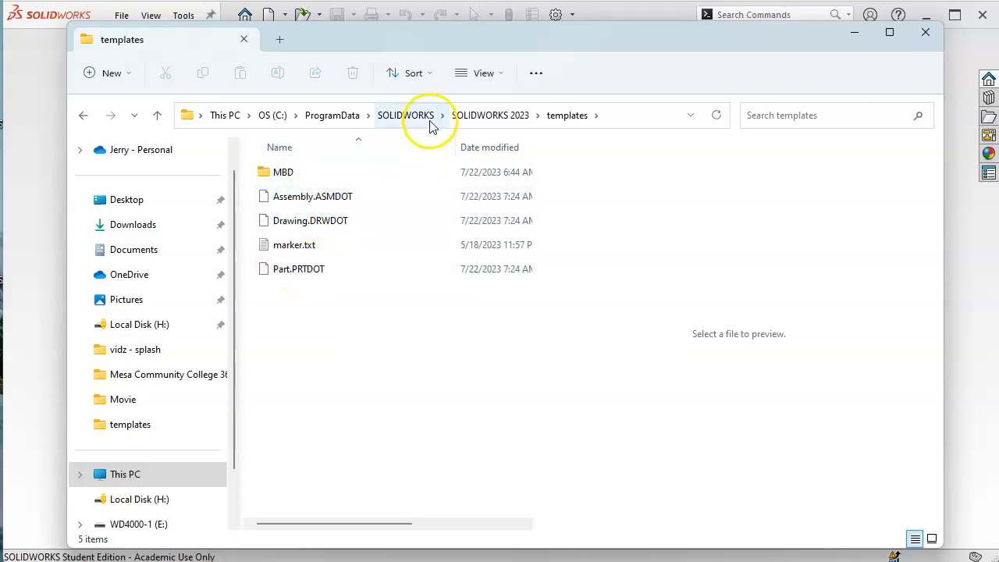
{"action": "left_click", "coordinate": [416, 116]}
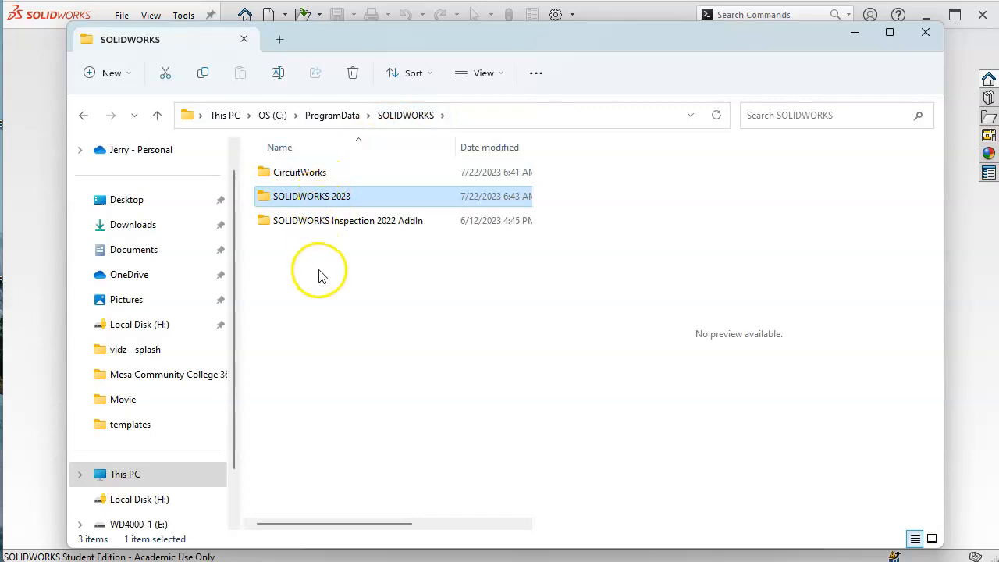
{"action": "double_click", "coordinate": [312, 198]}
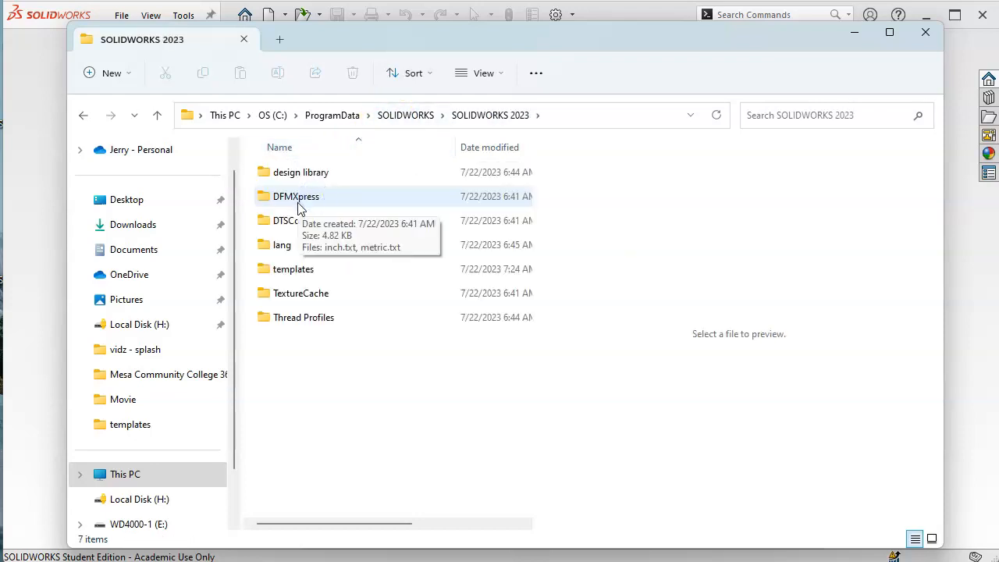
Open the Thread Profiles folder in SOLIDWORKS 2023 to check its thread profile files.
{"action": "left_click", "coordinate": [362, 385]}
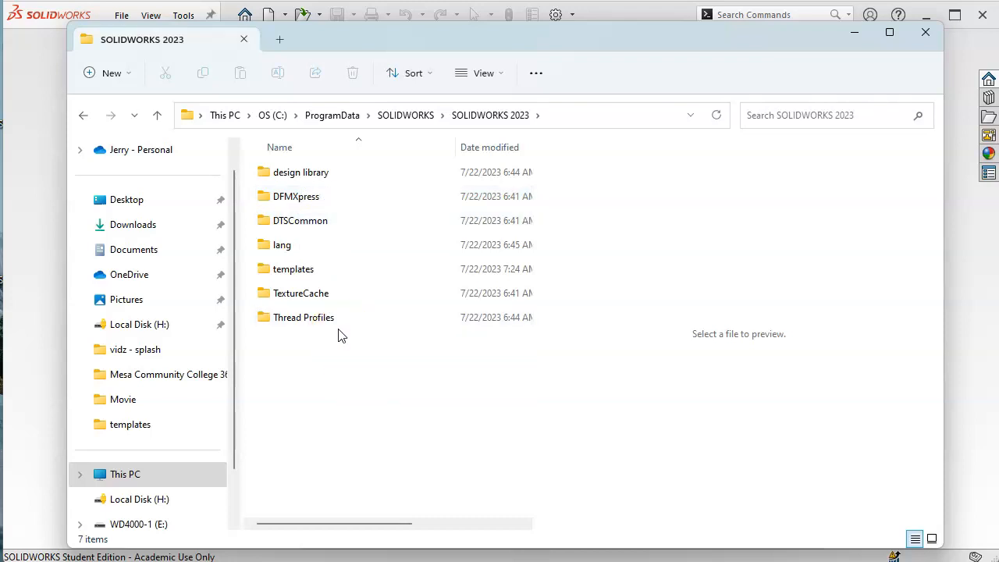
{"action": "left_click", "coordinate": [310, 347]}
{"action": "left_click", "coordinate": [308, 174]}
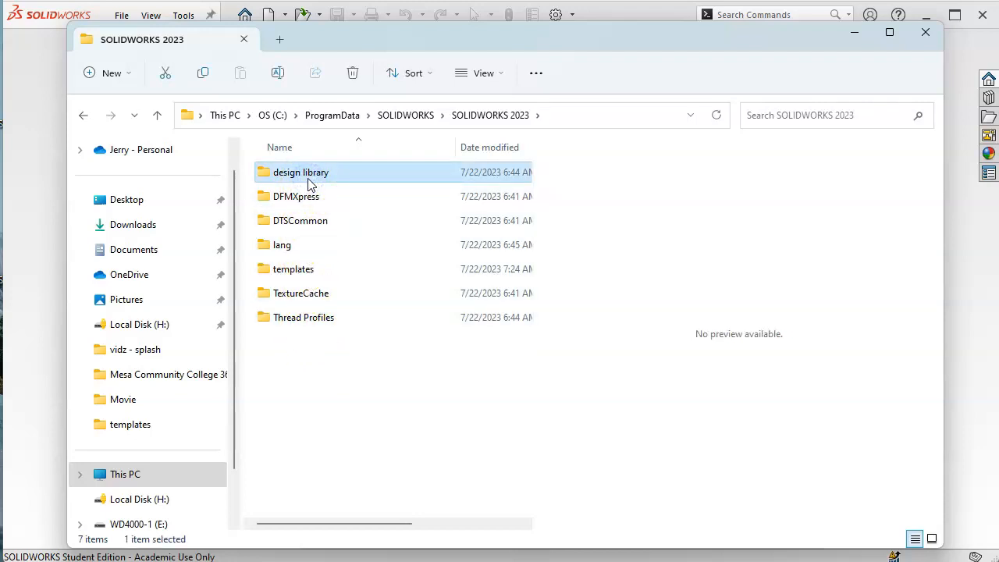
{"action": "double_click", "coordinate": [312, 320]}
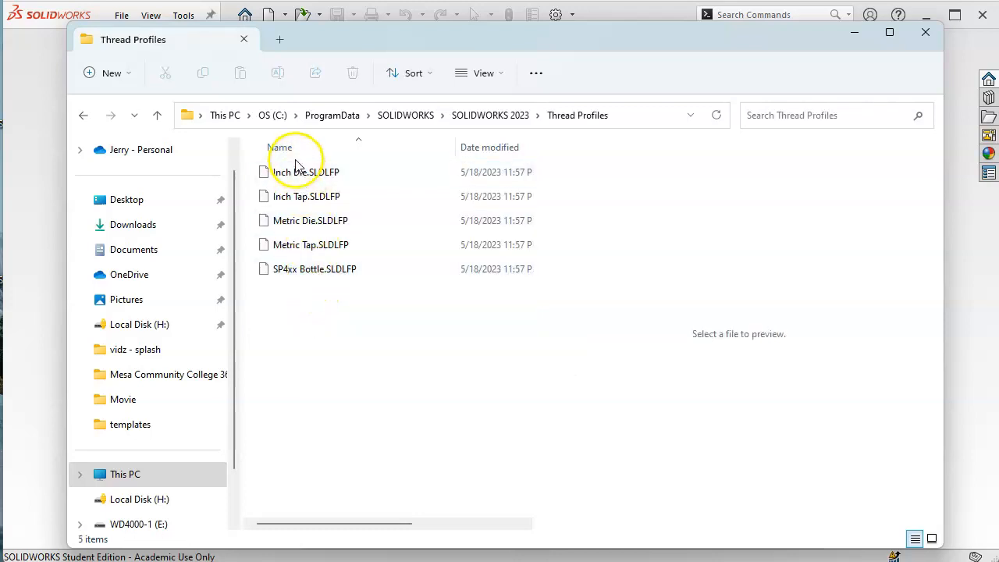
Return to the SOLIDWORKS 2023 folder and open lang\english to check its contents.
{"action": "left_click", "coordinate": [490, 115]}
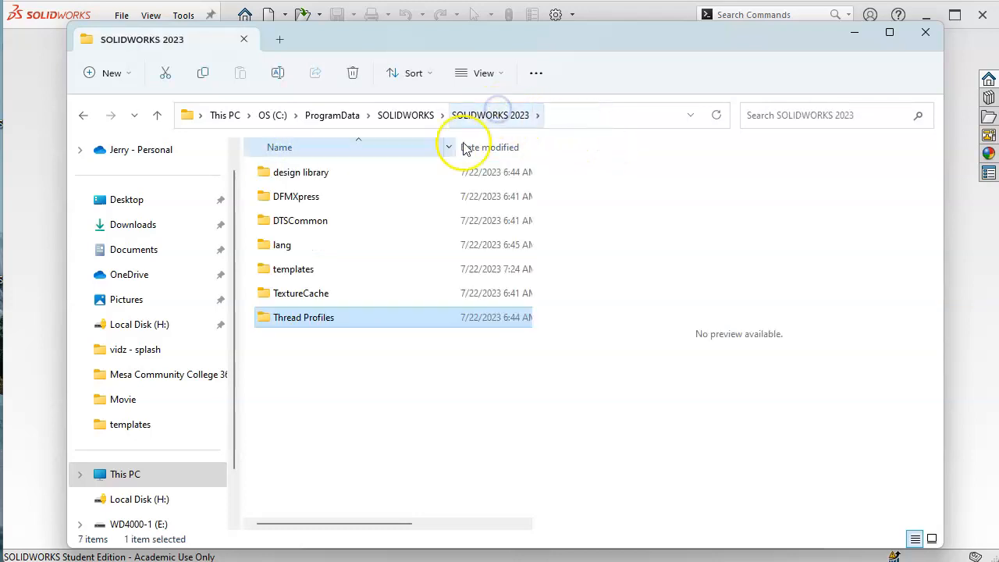
{"action": "double_click", "coordinate": [309, 245]}
{"action": "double_click", "coordinate": [307, 243]}
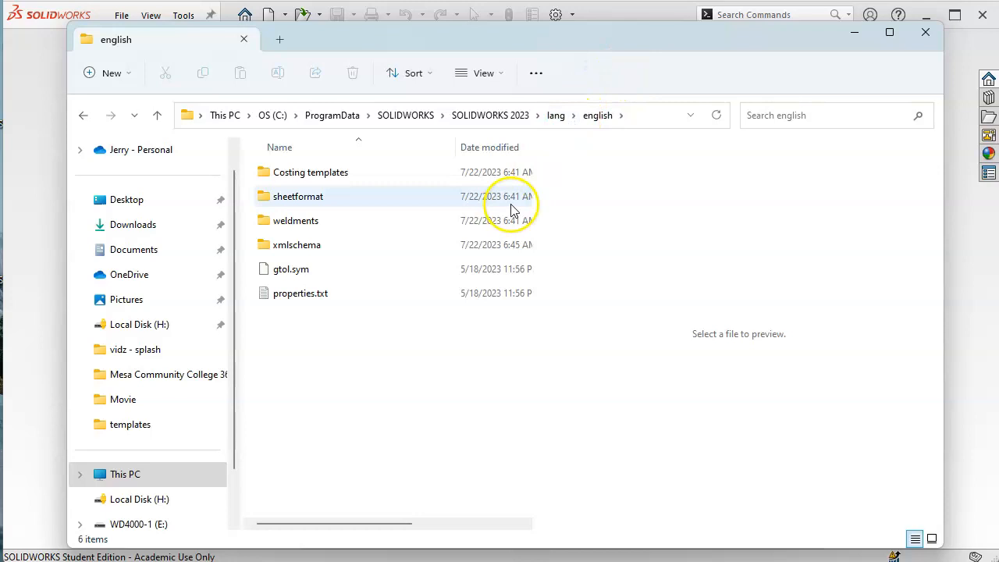
Minimize File Explorer, switch to SOLIDWORKS and create a new document from the Part template.
{"action": "left_click", "coordinate": [855, 40]}
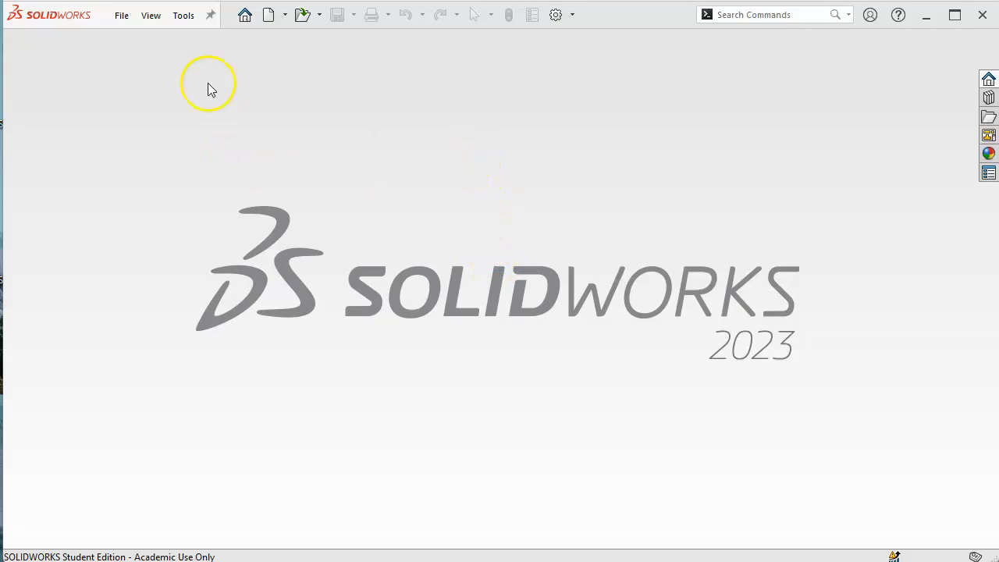
{"action": "left_click", "coordinate": [270, 15]}
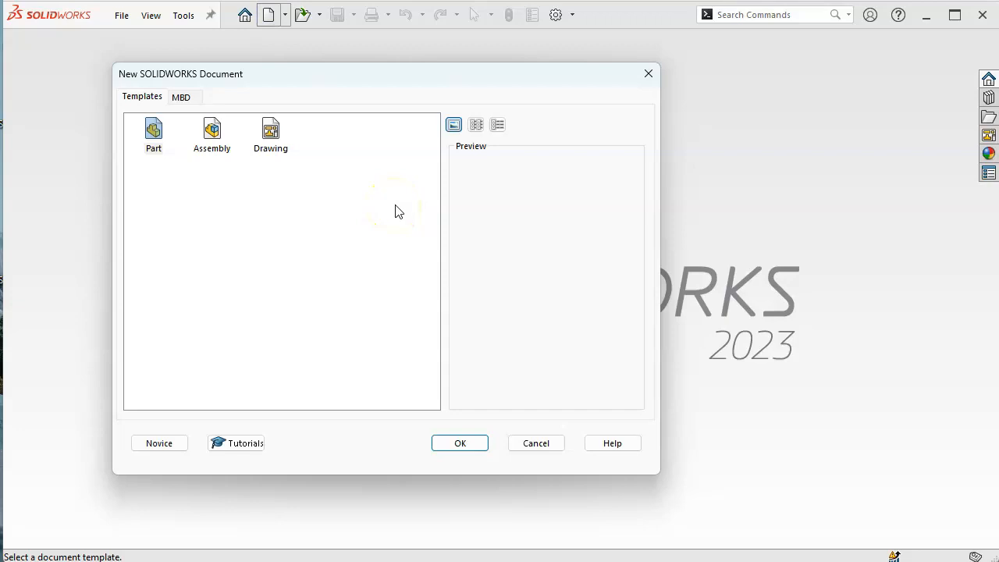
{"action": "left_click", "coordinate": [151, 139]}
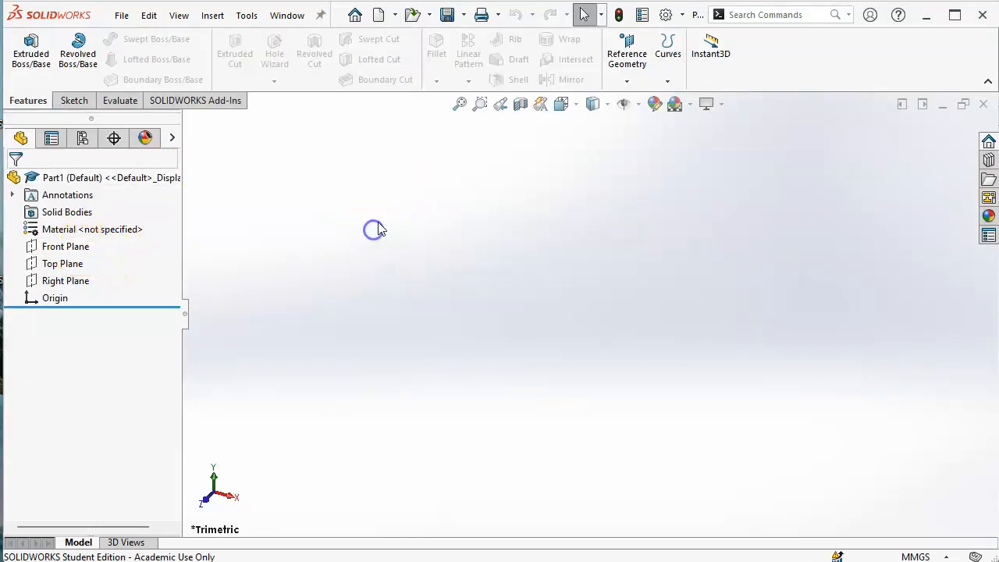
Look through the item visibility options and the list of available toolbars without changing any setting.
{"action": "left_click", "coordinate": [639, 105]}
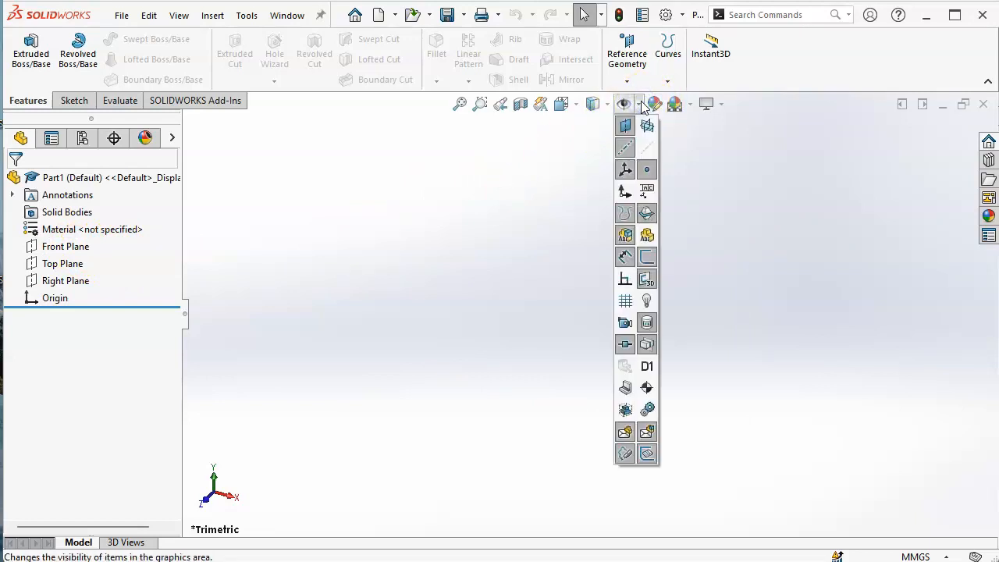
{"action": "left_click", "coordinate": [626, 106]}
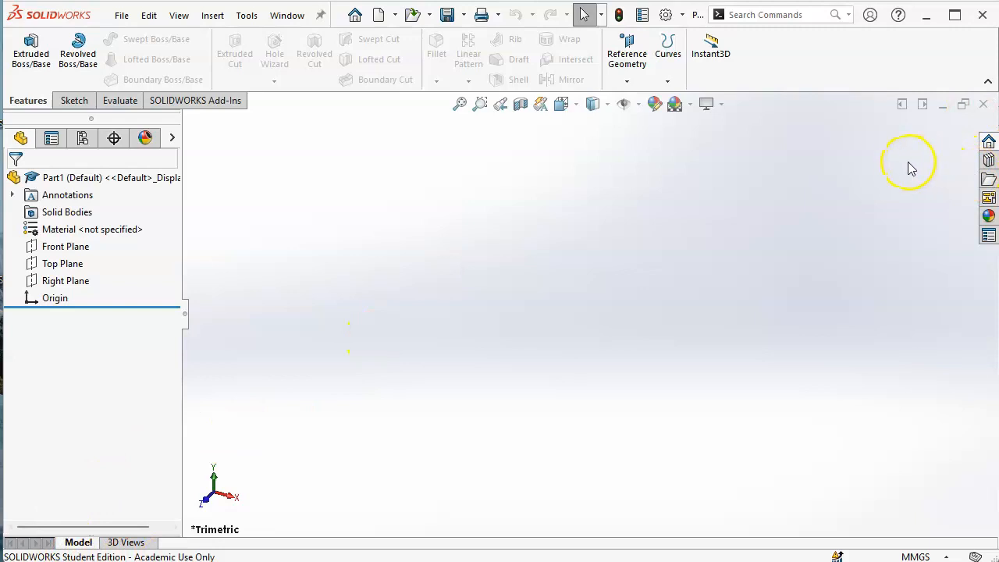
{"action": "right_click", "coordinate": [791, 81]}
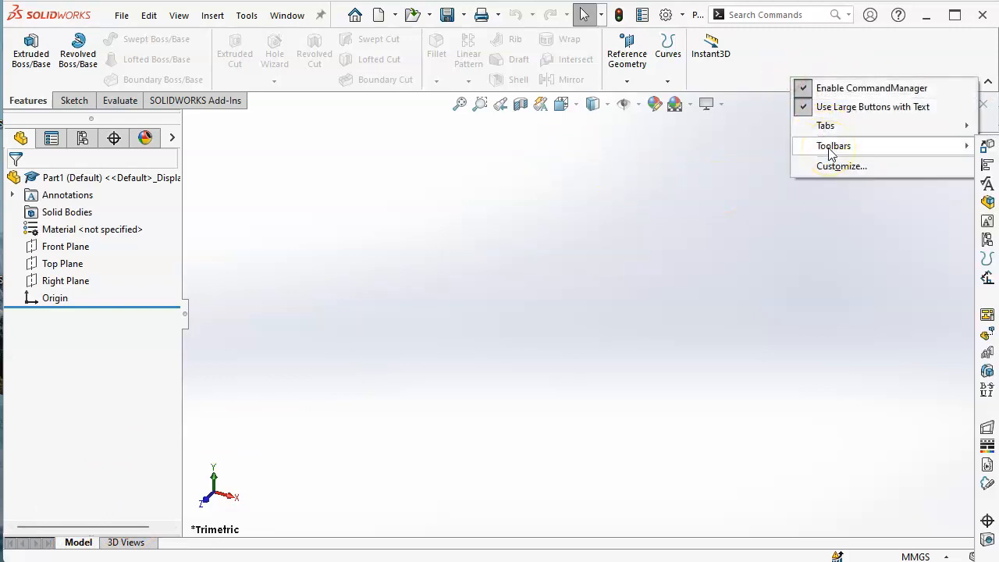
{"action": "left_click", "coordinate": [291, 92]}
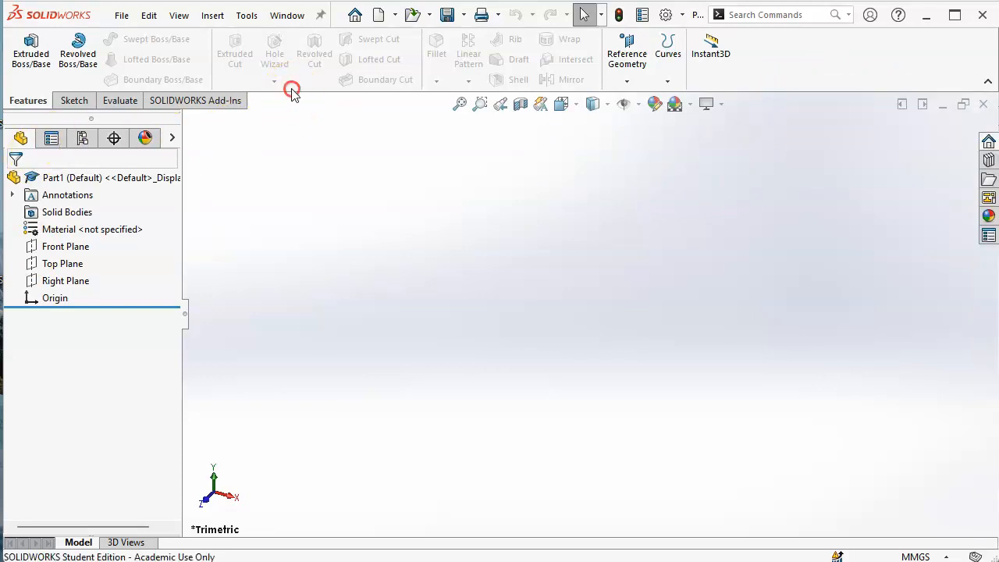
{"action": "mouse_move", "coordinate": [351, 164]}
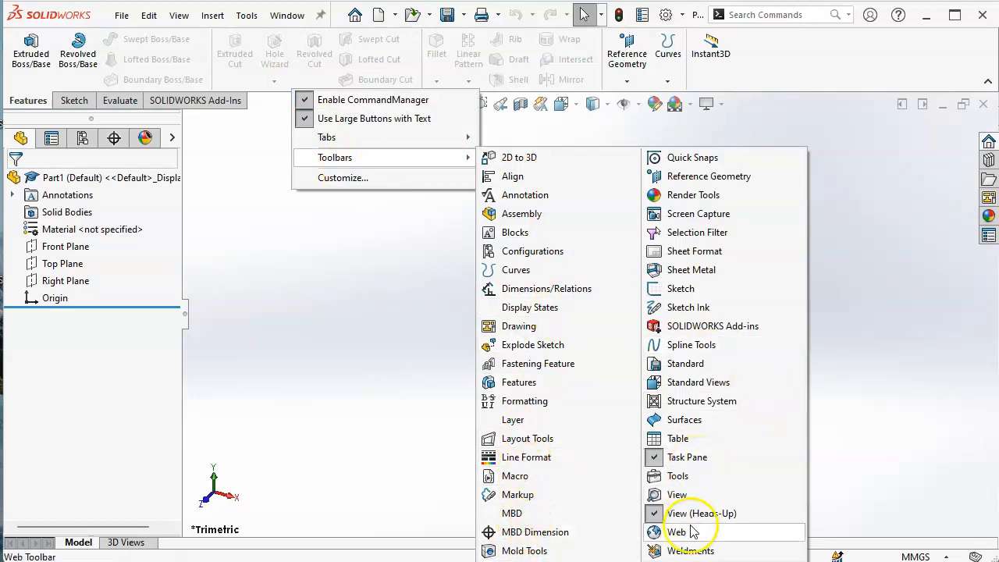
{"action": "left_click", "coordinate": [875, 231]}
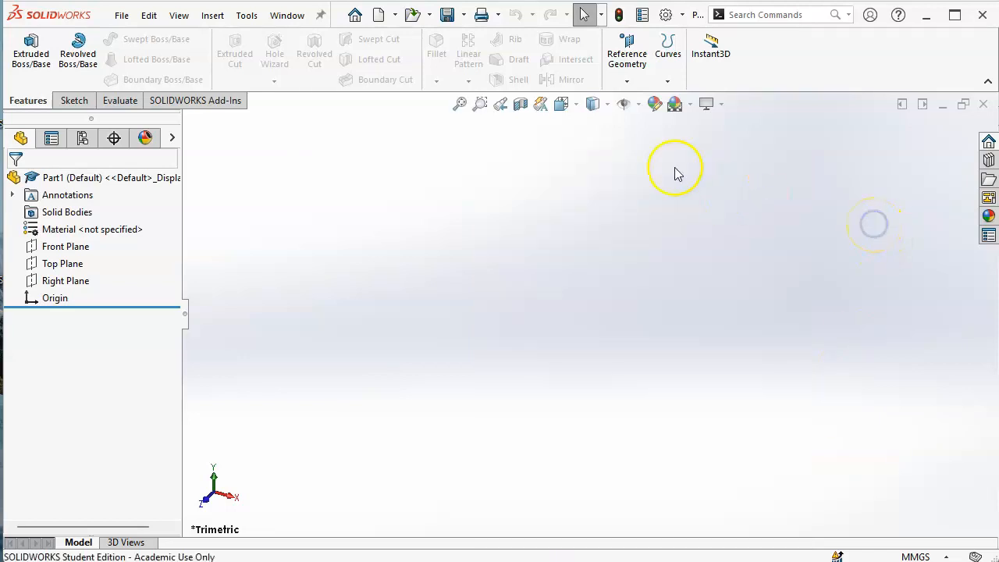
Turn on the visibility of origins in the part's graphics area.
{"action": "left_click", "coordinate": [639, 106]}
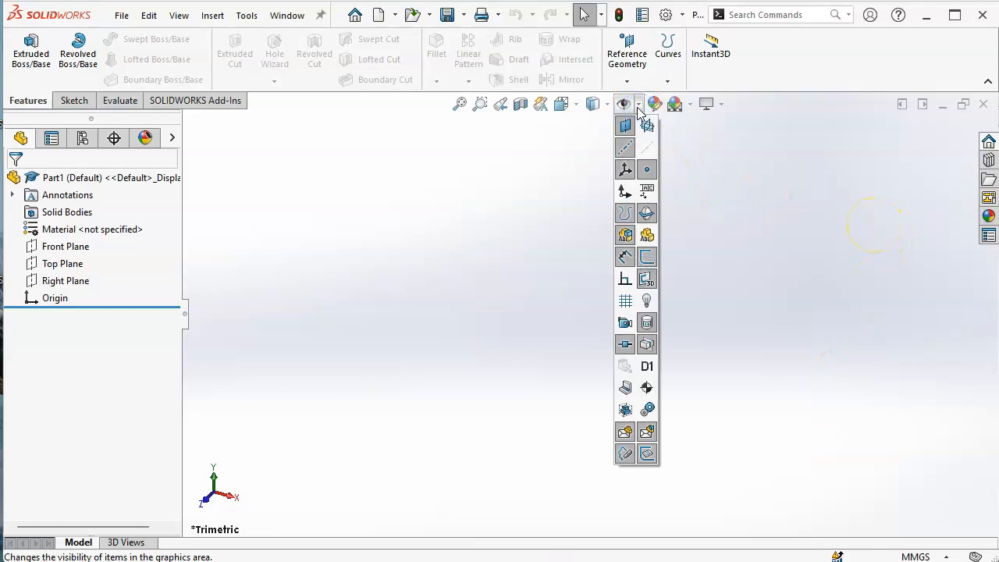
{"action": "left_click", "coordinate": [646, 170]}
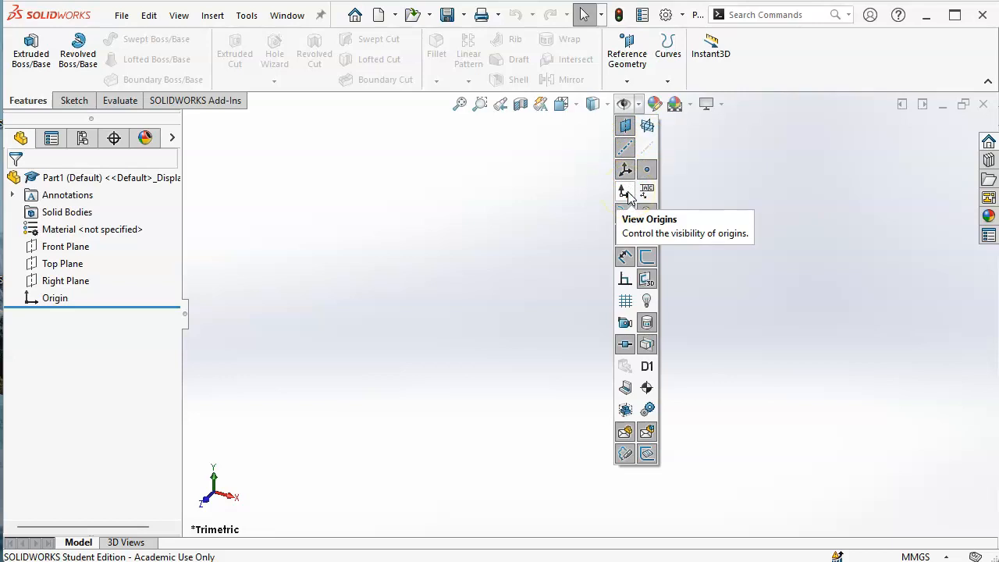
{"action": "left_click", "coordinate": [626, 192]}
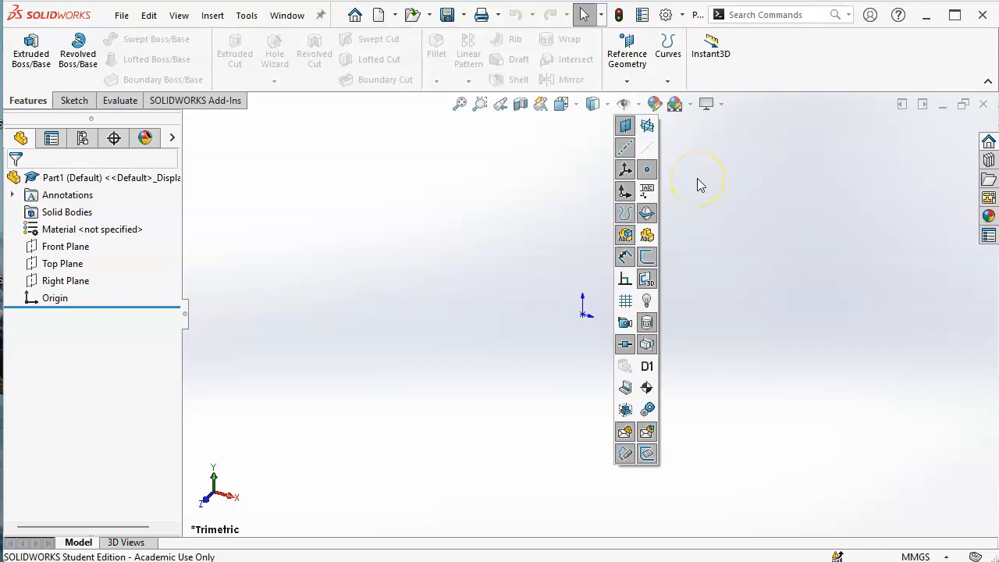
Hide all item types in the graphics area and show them again.
{"action": "left_click", "coordinate": [640, 104]}
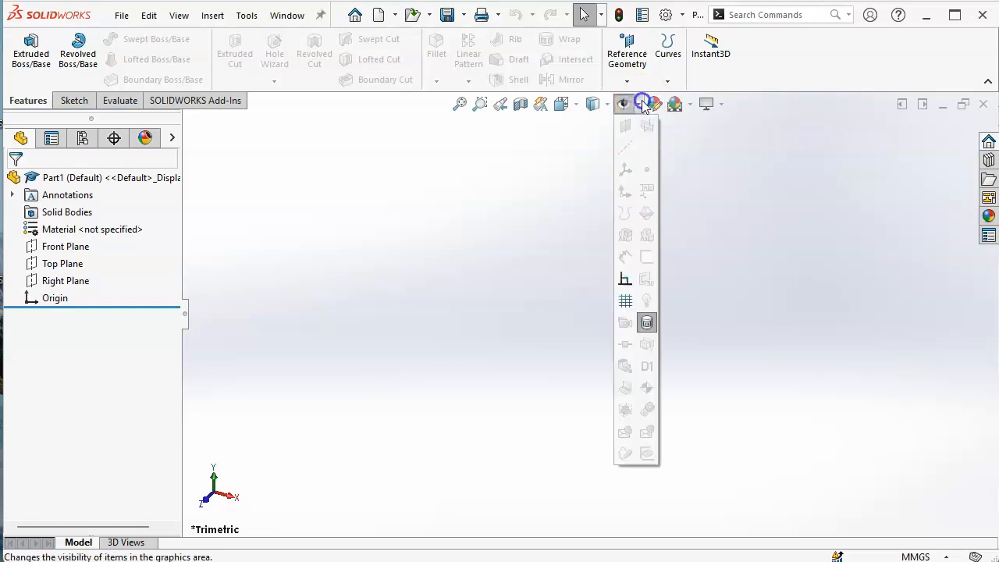
{"action": "left_click", "coordinate": [648, 323]}
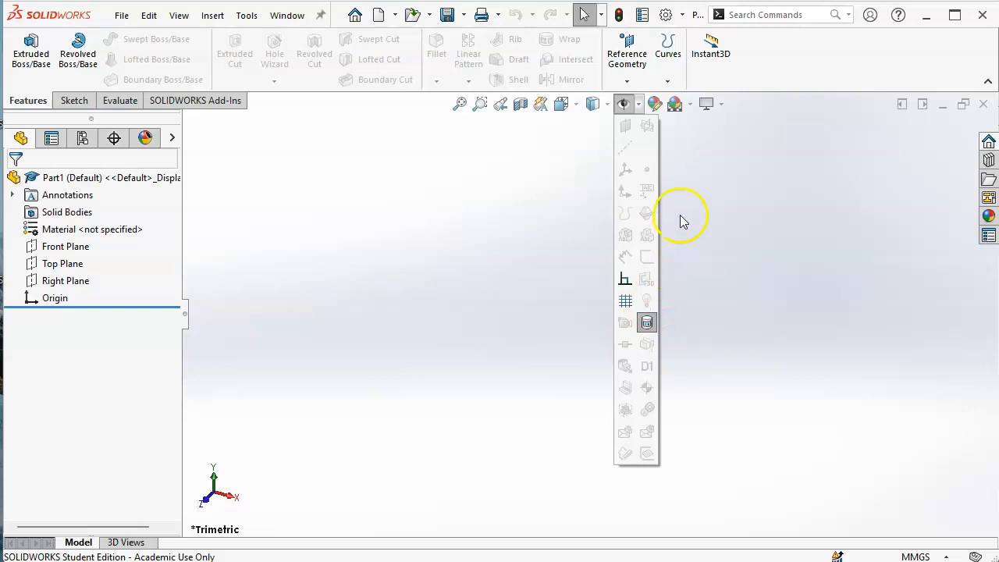
{"action": "left_click", "coordinate": [623, 105]}
{"action": "left_click", "coordinate": [618, 107]}
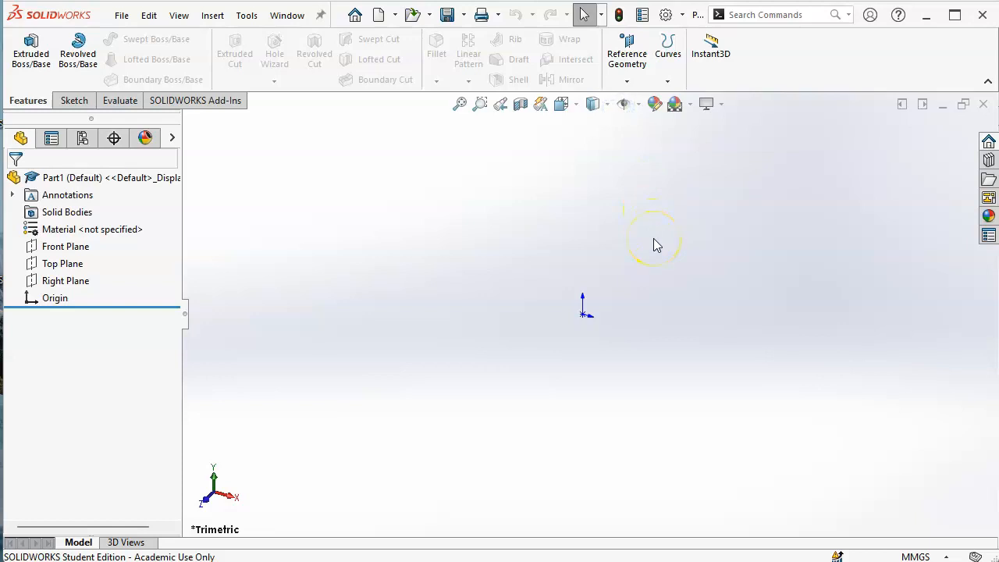
{"action": "left_click", "coordinate": [650, 103]}
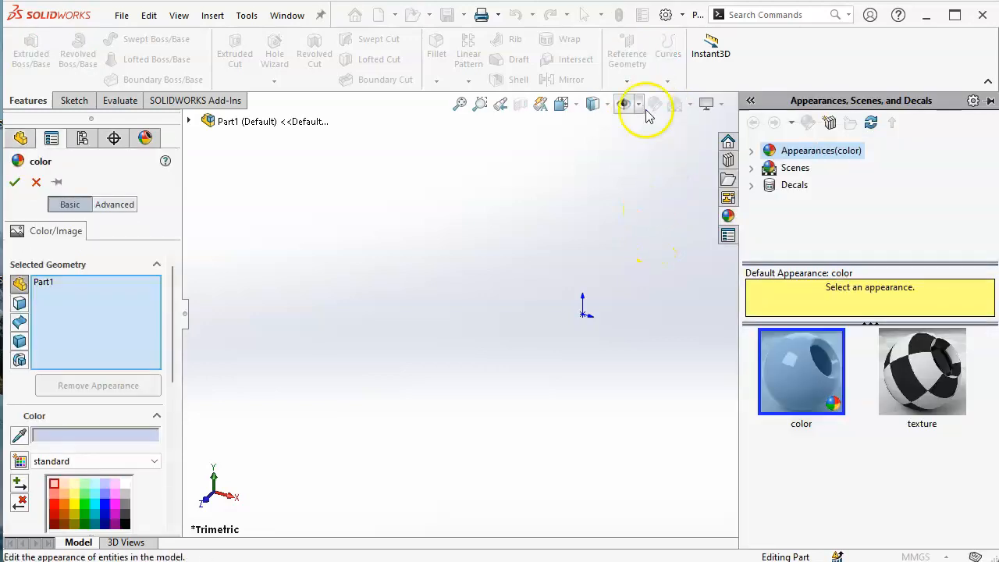
{"action": "left_click", "coordinate": [662, 239]}
{"action": "left_click", "coordinate": [640, 105]}
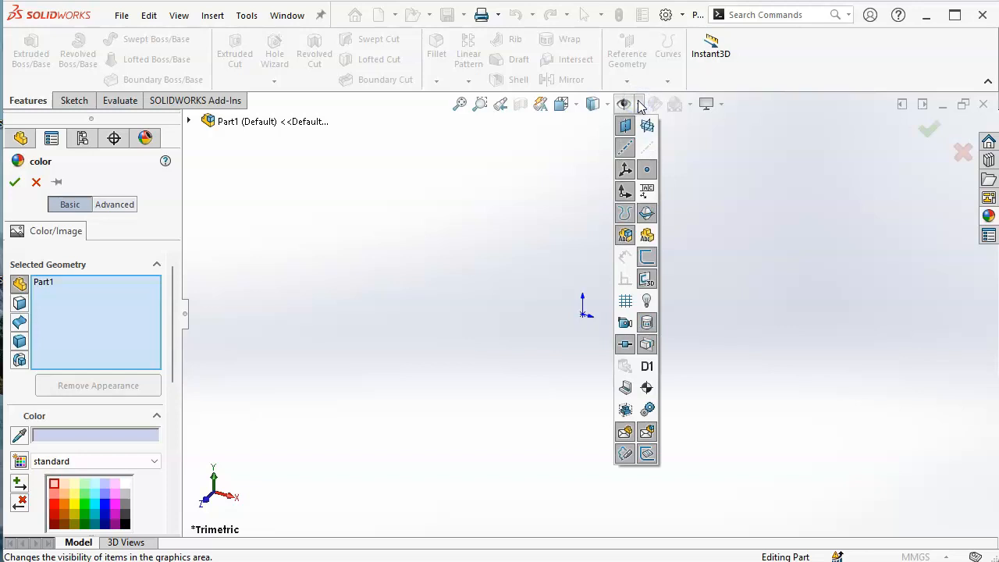
{"action": "left_click", "coordinate": [326, 201]}
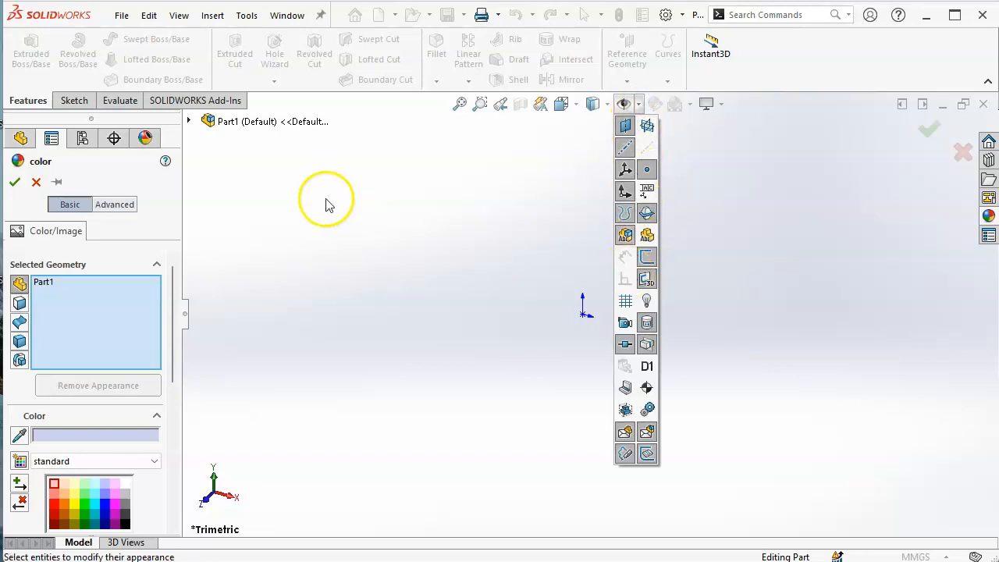
{"action": "left_click", "coordinate": [14, 182]}
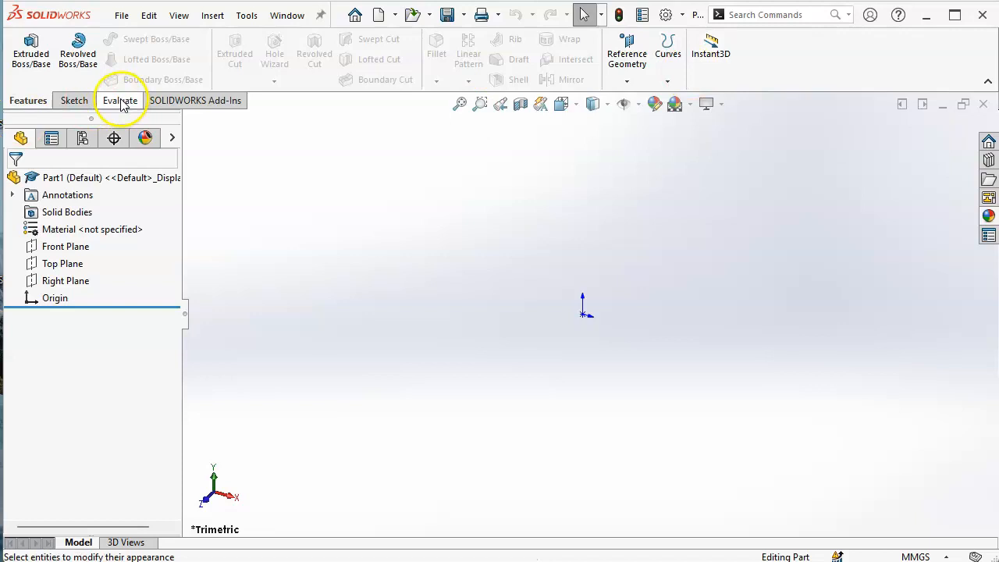
Open the system options and review the General and Drawings settings, including Display Style, Area Hatch/Fill and Performance.
{"action": "left_click", "coordinate": [75, 100]}
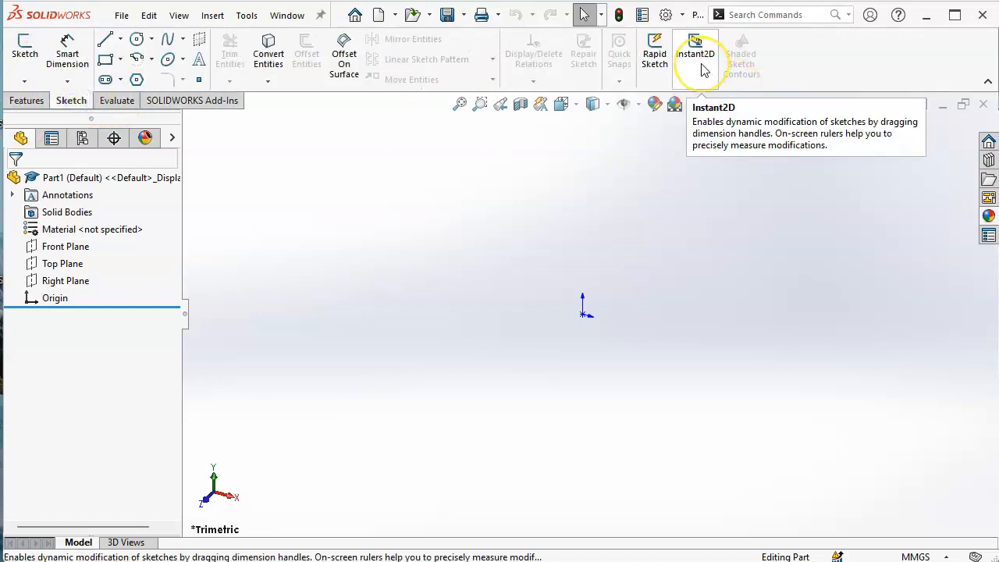
{"action": "left_click", "coordinate": [666, 14]}
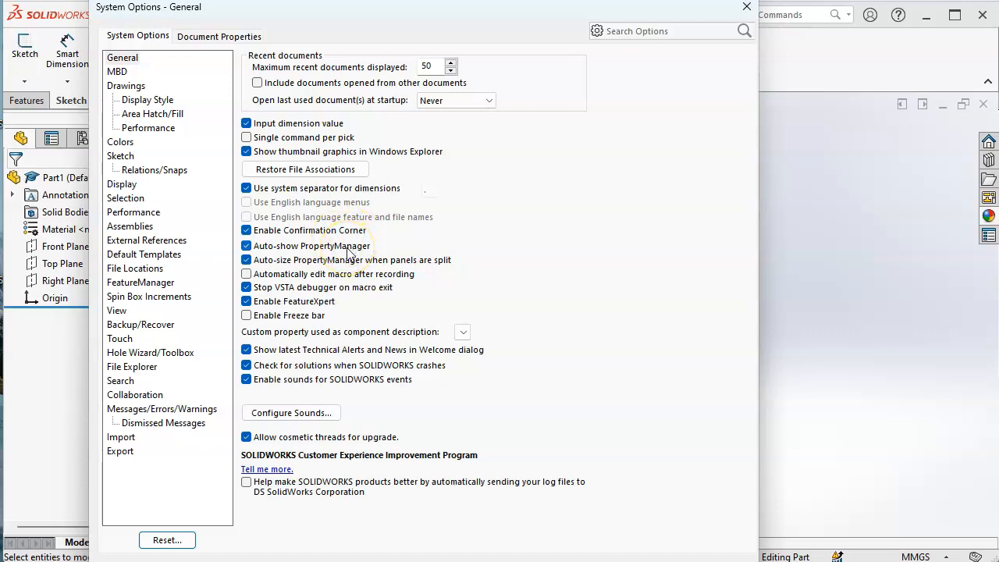
{"action": "left_click", "coordinate": [125, 86]}
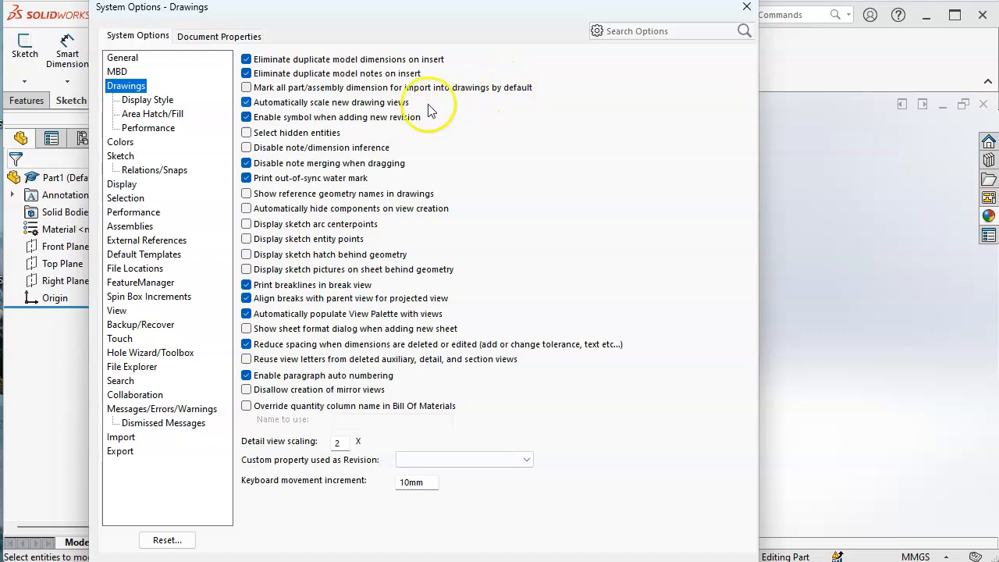
{"action": "left_click", "coordinate": [144, 100]}
{"action": "left_click", "coordinate": [141, 115]}
{"action": "left_click", "coordinate": [138, 128]}
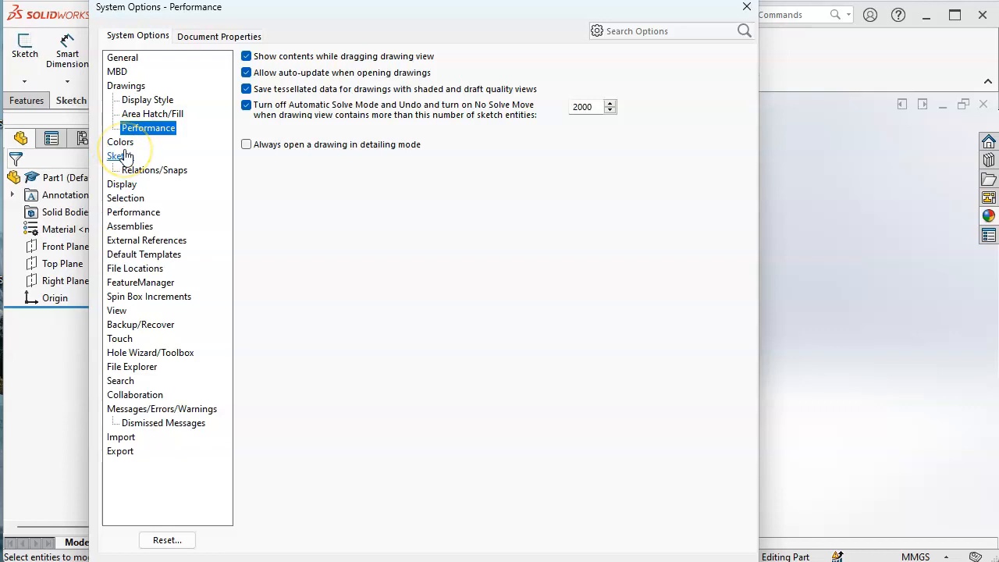
Review the Sketch, Colors and Relations/Snaps settings in the system options.
{"action": "left_click", "coordinate": [121, 156]}
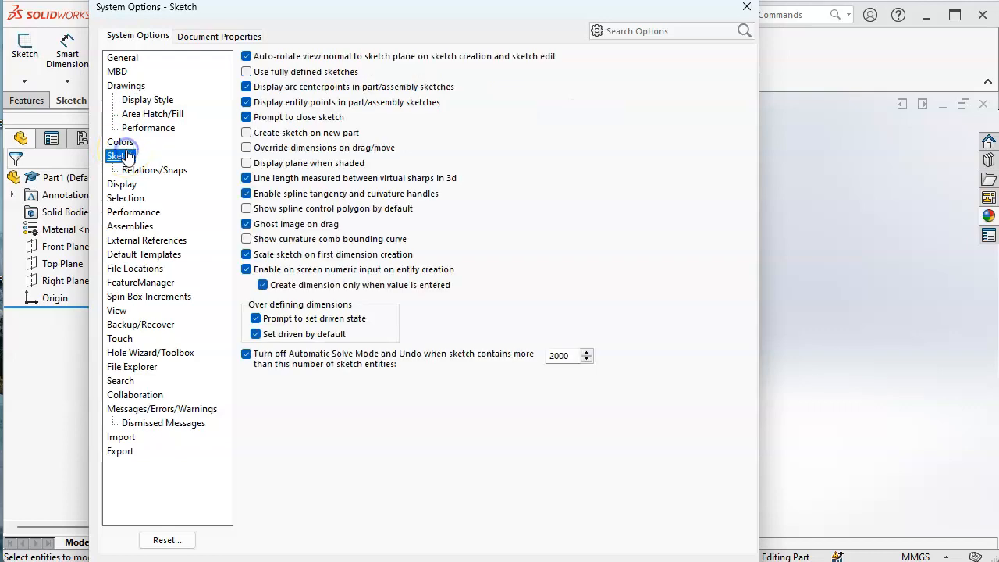
{"action": "left_click", "coordinate": [121, 142]}
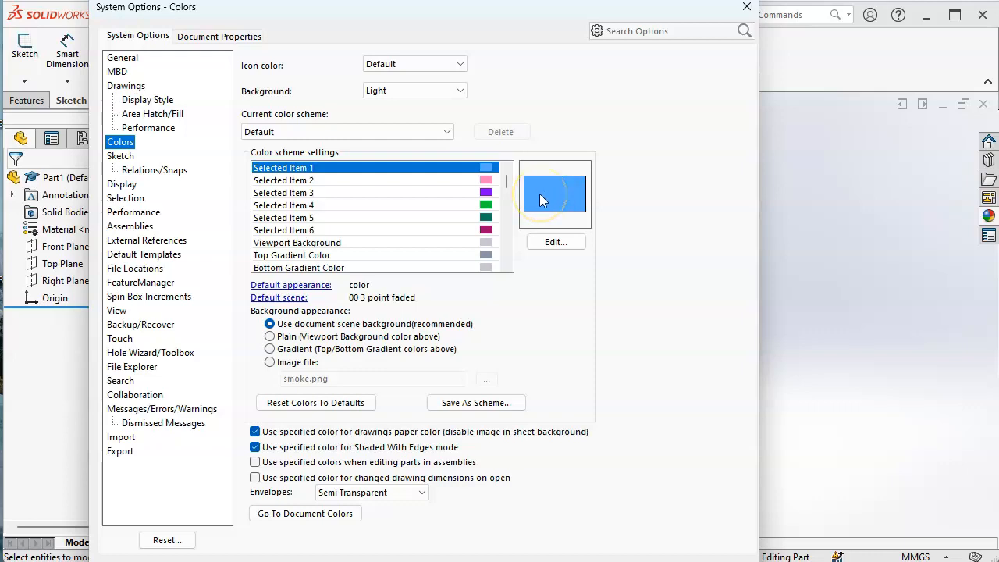
{"action": "left_click", "coordinate": [128, 158]}
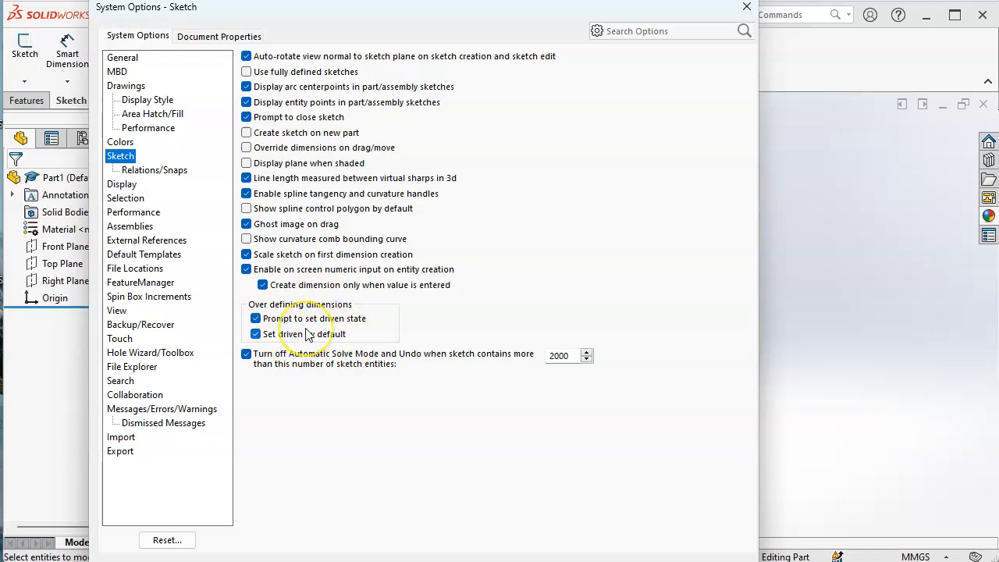
{"action": "left_click", "coordinate": [169, 179]}
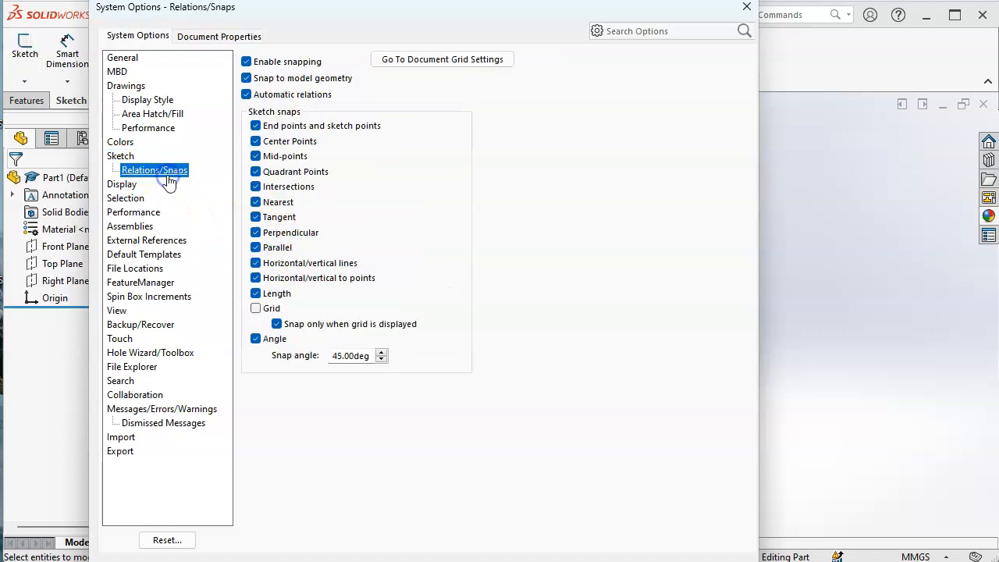
Review the Sketch, Relations/Snaps, Display, Selection and Performance settings in the system options.
{"action": "left_click", "coordinate": [124, 156]}
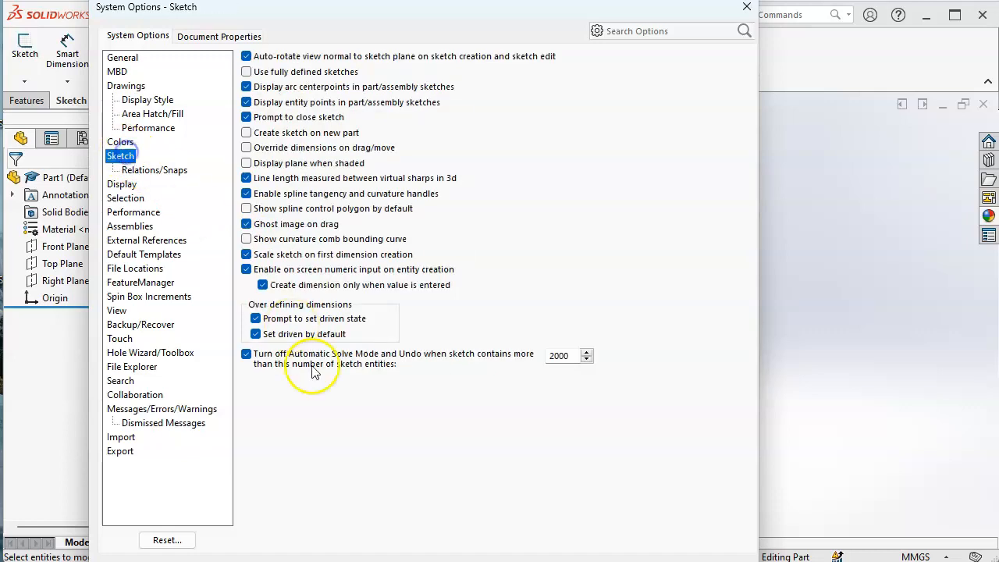
{"action": "left_click", "coordinate": [144, 170]}
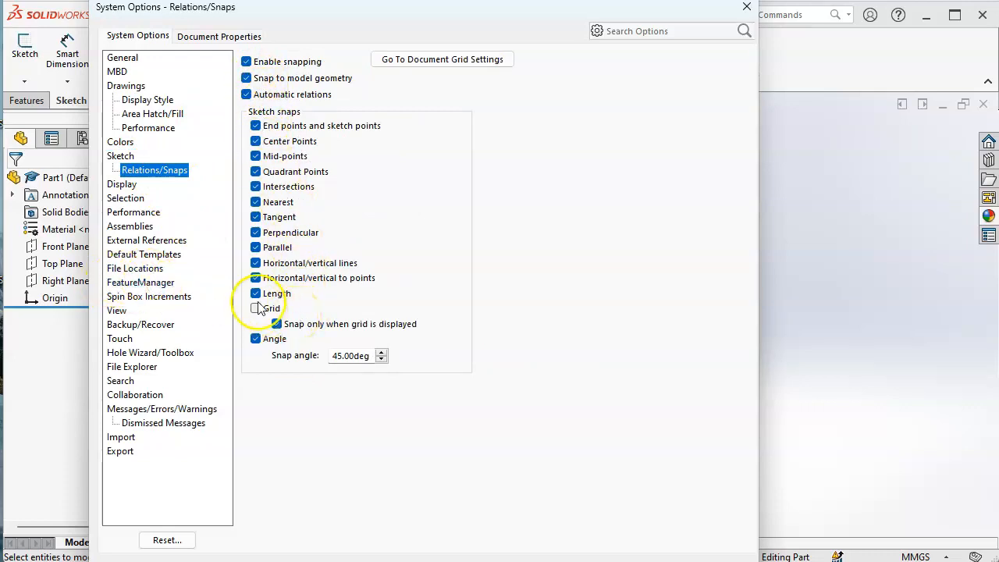
{"action": "left_click", "coordinate": [127, 186]}
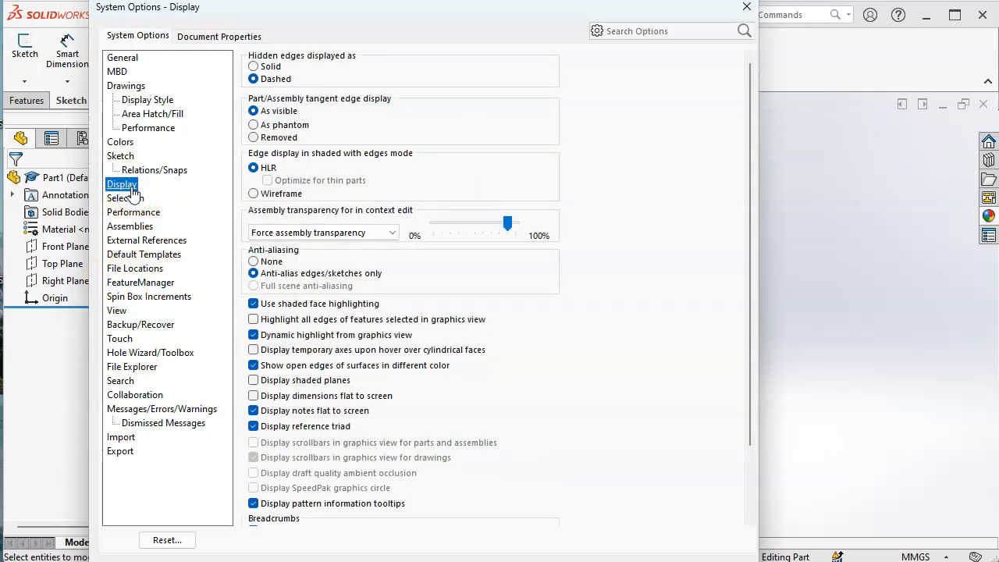
{"action": "left_click", "coordinate": [126, 199]}
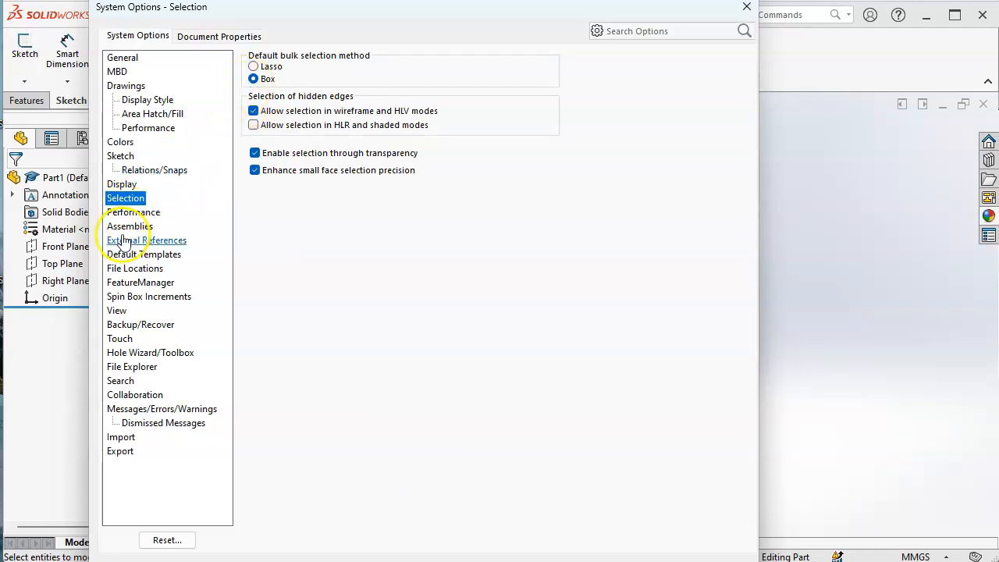
{"action": "left_click", "coordinate": [131, 212]}
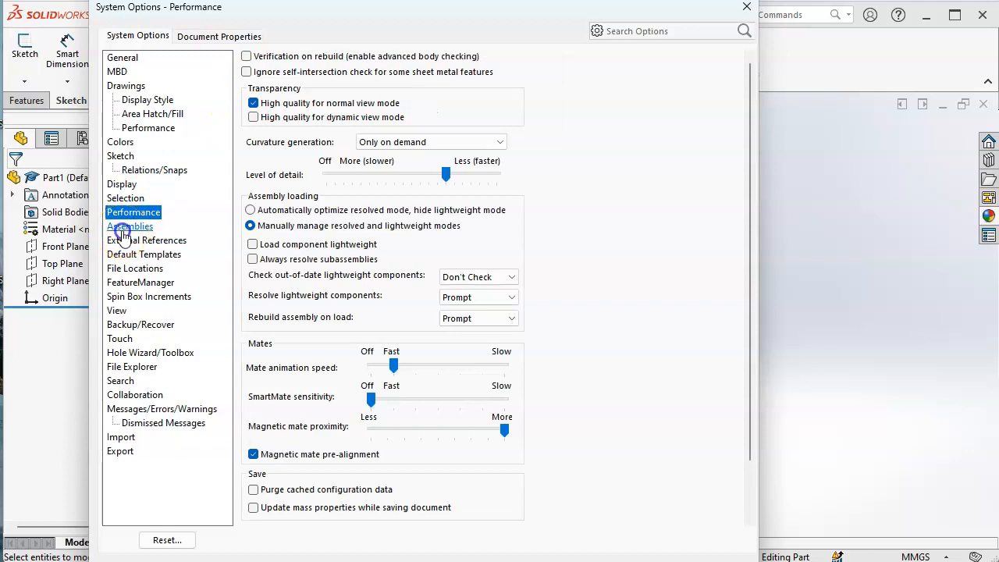
Review the Assemblies and External References system settings and the default template paths for parts, assemblies and drawings.
{"action": "left_click", "coordinate": [122, 226]}
{"action": "left_click", "coordinate": [132, 240]}
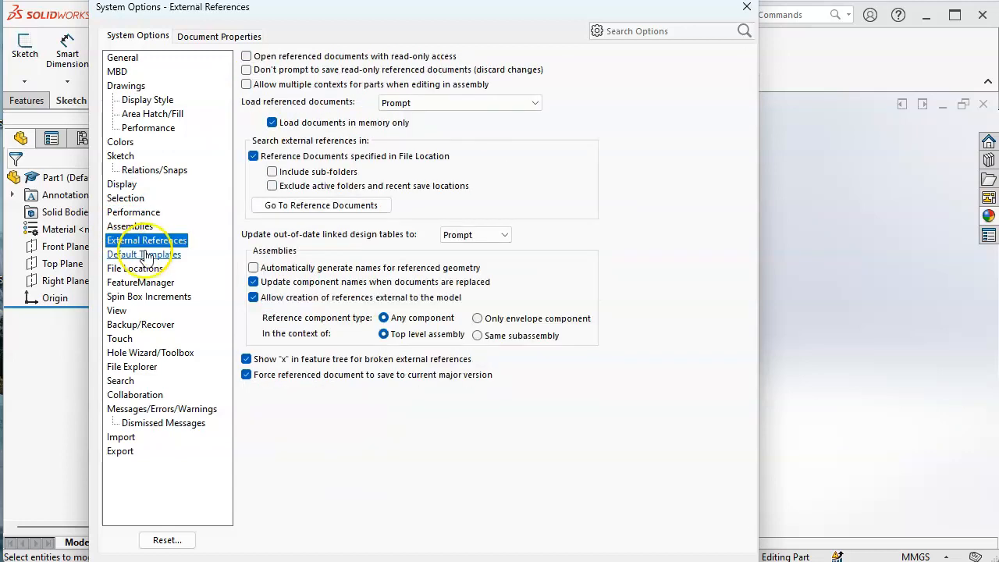
{"action": "left_click", "coordinate": [140, 254]}
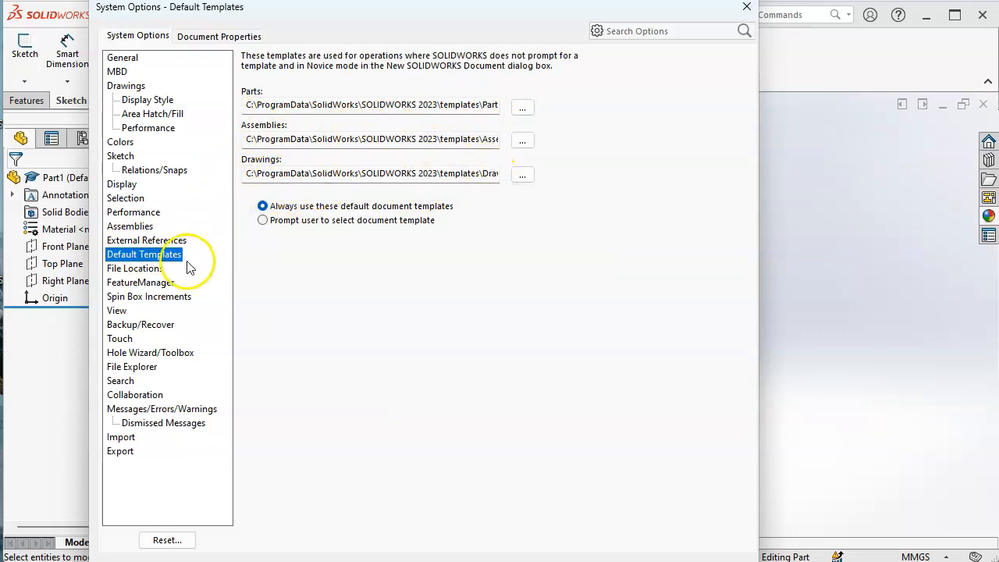
Examine the file locations for Document Templates, Symbol Library File and Sheet Formats in the system options.
{"action": "left_click", "coordinate": [118, 269]}
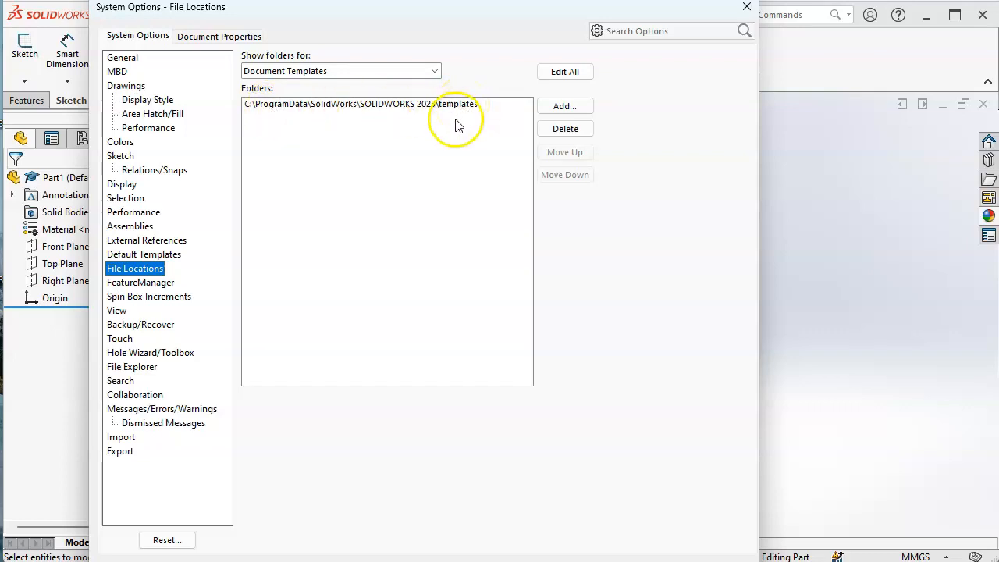
{"action": "left_click", "coordinate": [434, 72]}
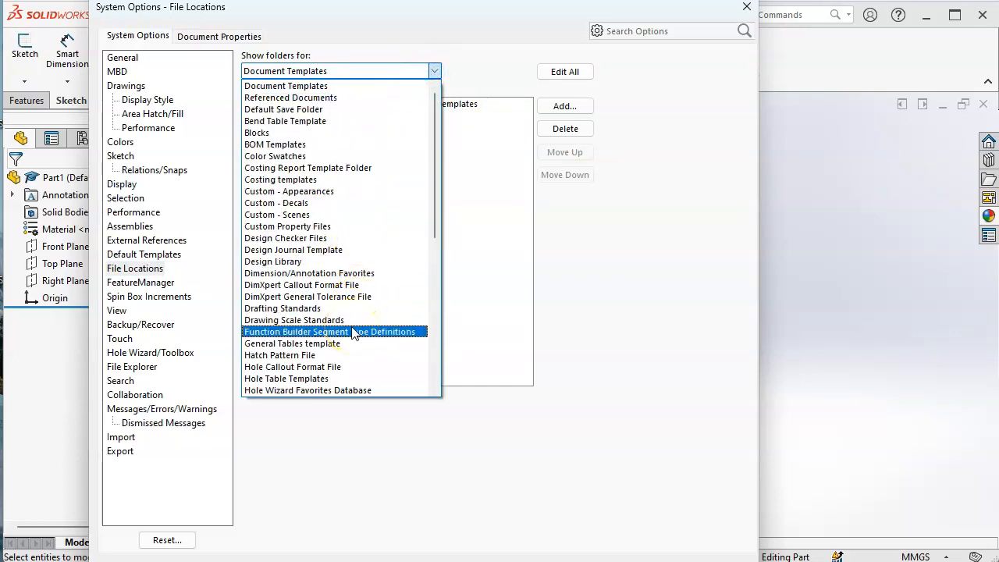
{"action": "left_click_drag", "start_coordinate": [436, 161], "coordinate": [445, 283]}
{"action": "left_click", "coordinate": [311, 287]}
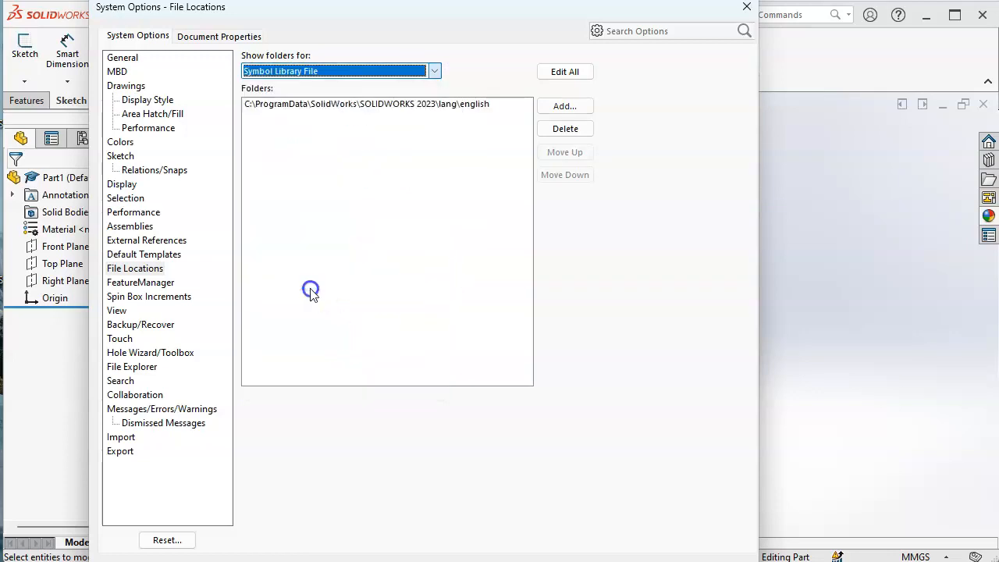
{"action": "left_click", "coordinate": [433, 70]}
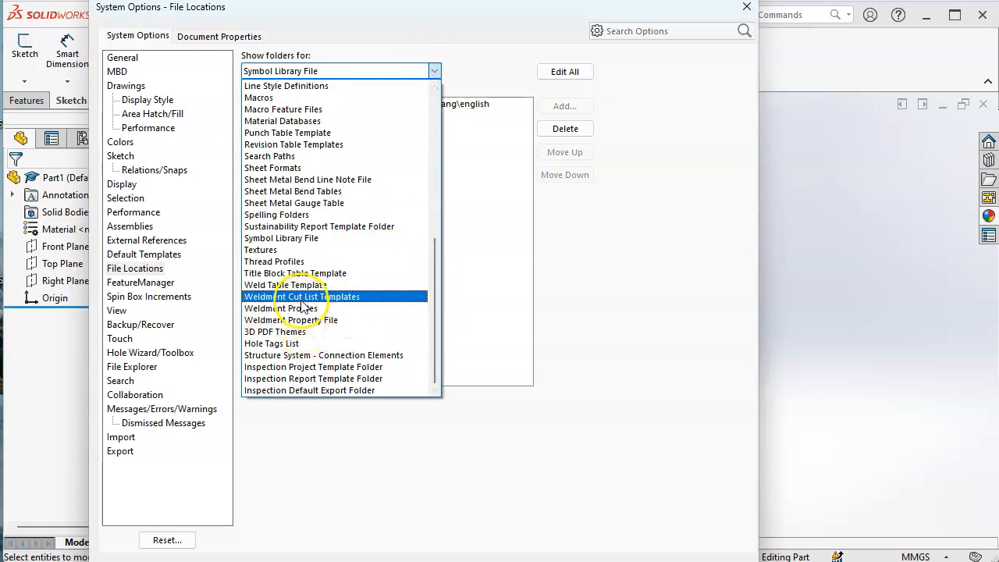
{"action": "left_click", "coordinate": [279, 172]}
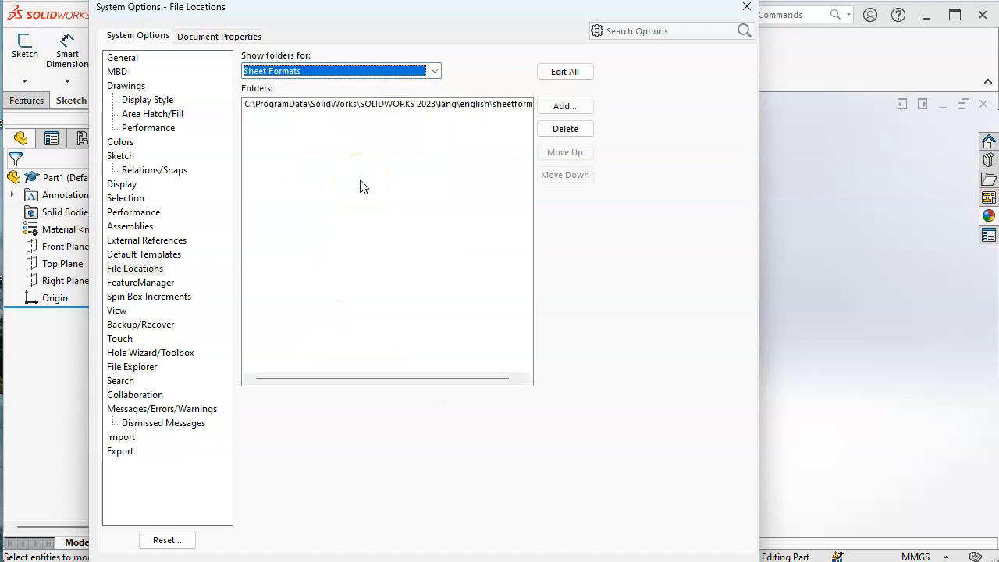
Review the FeatureManager settings, including the hide/show options for the tree items.
{"action": "left_click", "coordinate": [129, 283]}
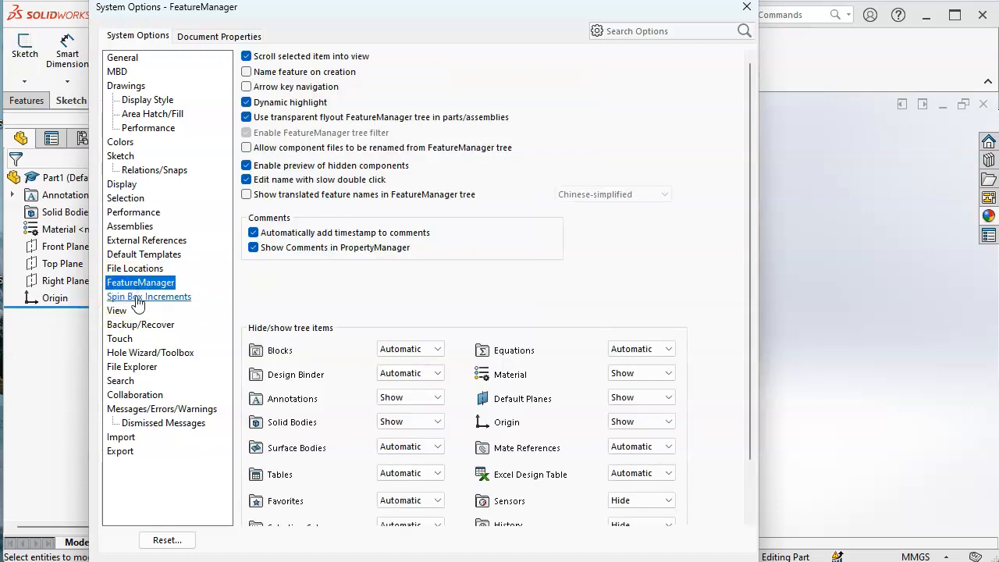
{"action": "scroll", "coordinate": [663, 266], "scroll_direction": "down", "scroll_amount": 1}
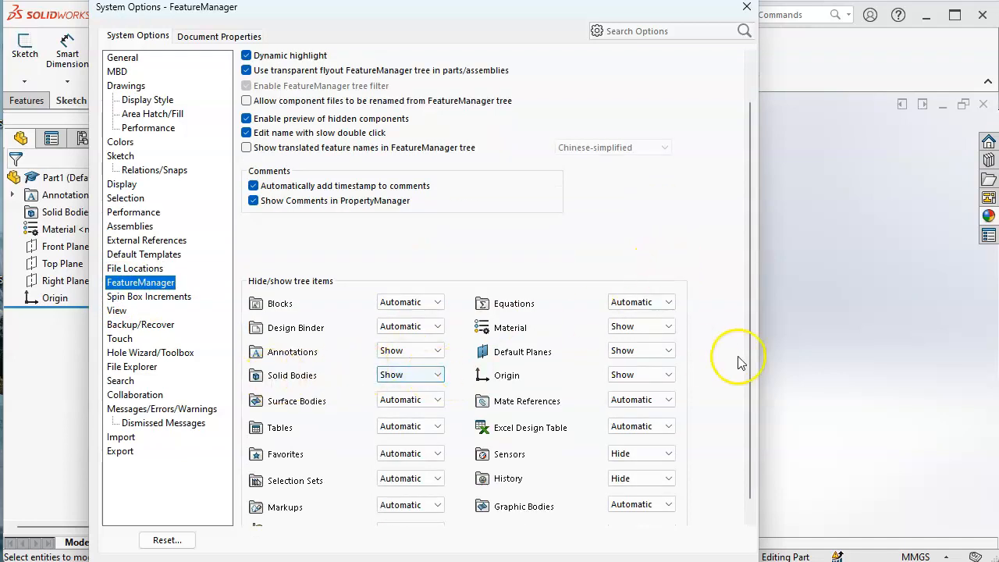
{"action": "scroll", "coordinate": [726, 363], "scroll_direction": "down", "scroll_amount": 1}
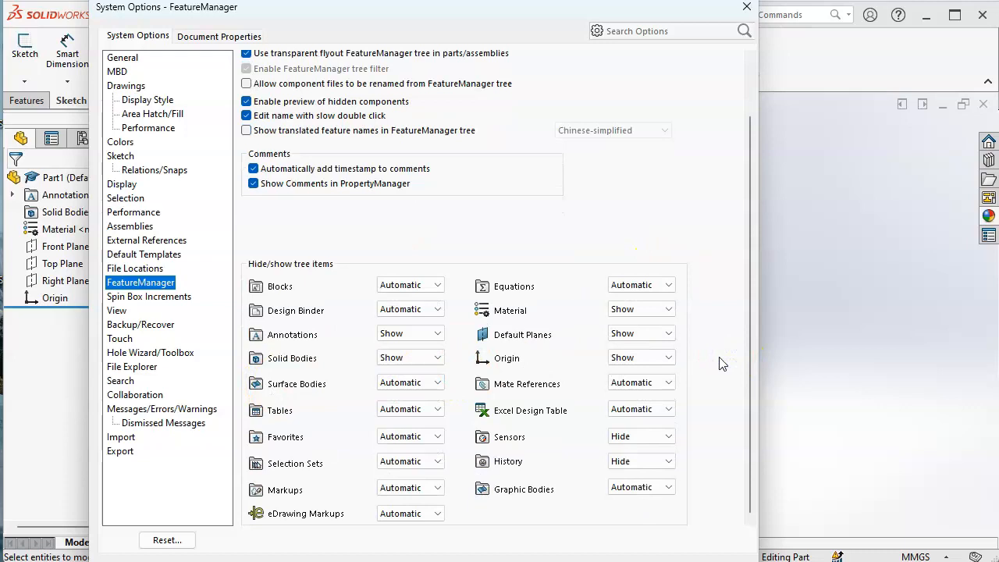
{"action": "left_click", "coordinate": [612, 359]}
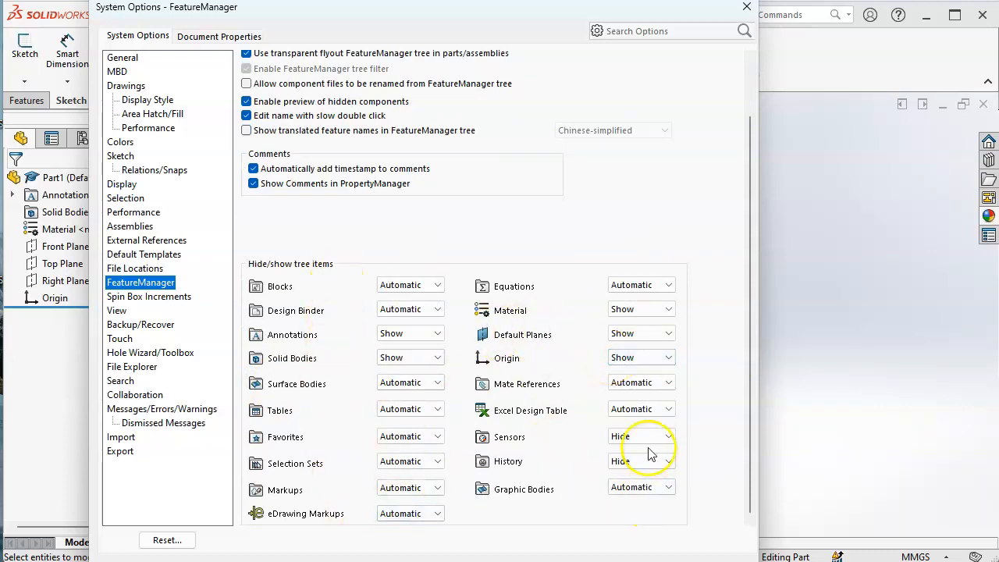
Review the Spin Box Increments, View, Backup/Recover and Touch settings in the system options.
{"action": "left_click", "coordinate": [133, 298]}
{"action": "left_click", "coordinate": [117, 311]}
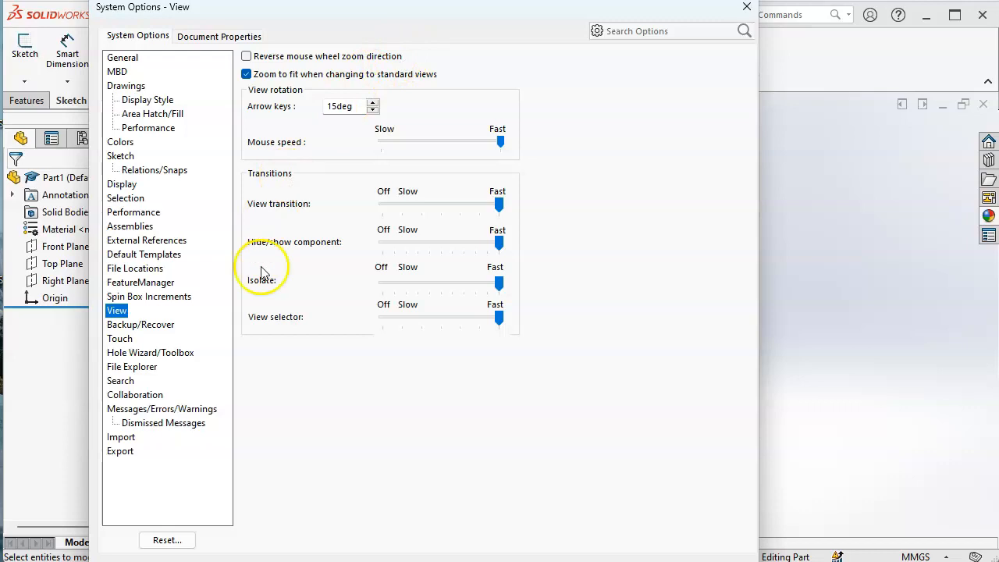
{"action": "left_click", "coordinate": [140, 325]}
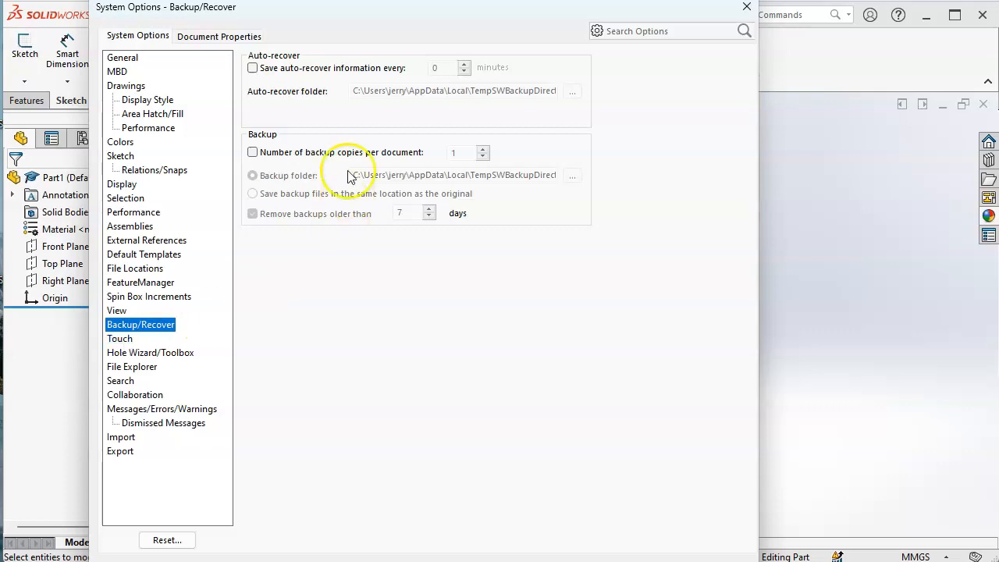
{"action": "left_click", "coordinate": [124, 340]}
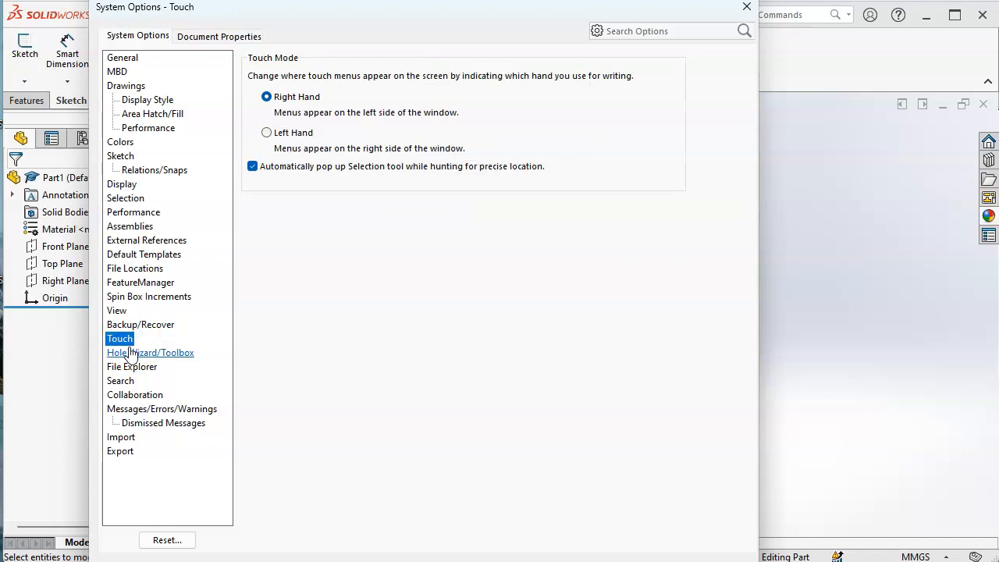
Review the Hole Wizard/Toolbox, File Explorer, Search, Collaboration and Import settings in the system options.
{"action": "left_click", "coordinate": [130, 353]}
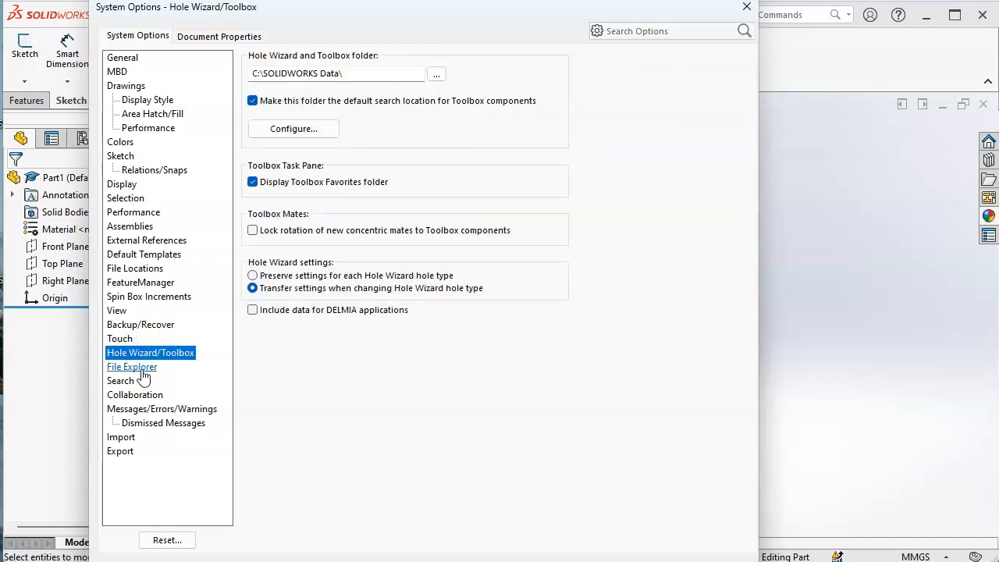
{"action": "left_click", "coordinate": [144, 370]}
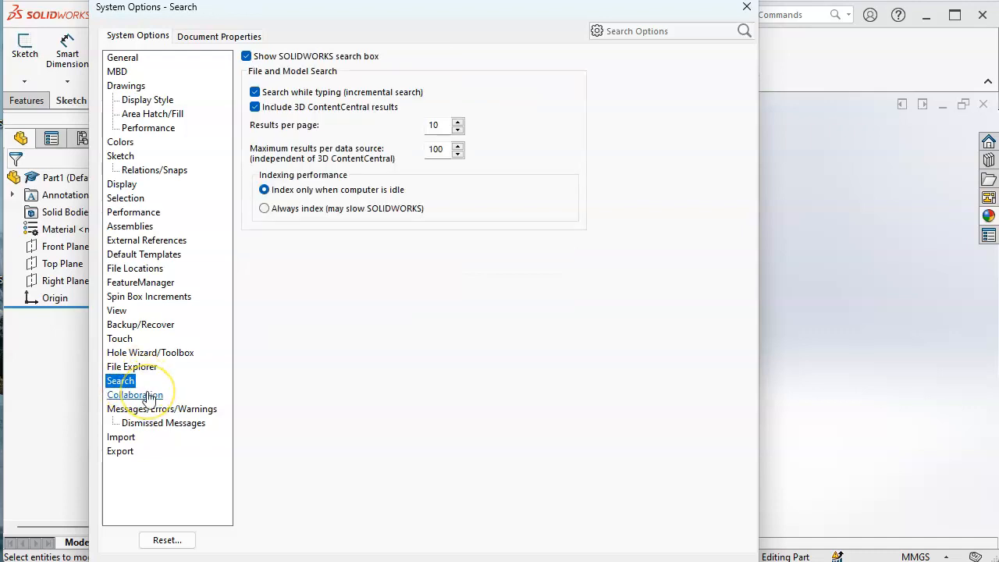
{"action": "left_click", "coordinate": [148, 395]}
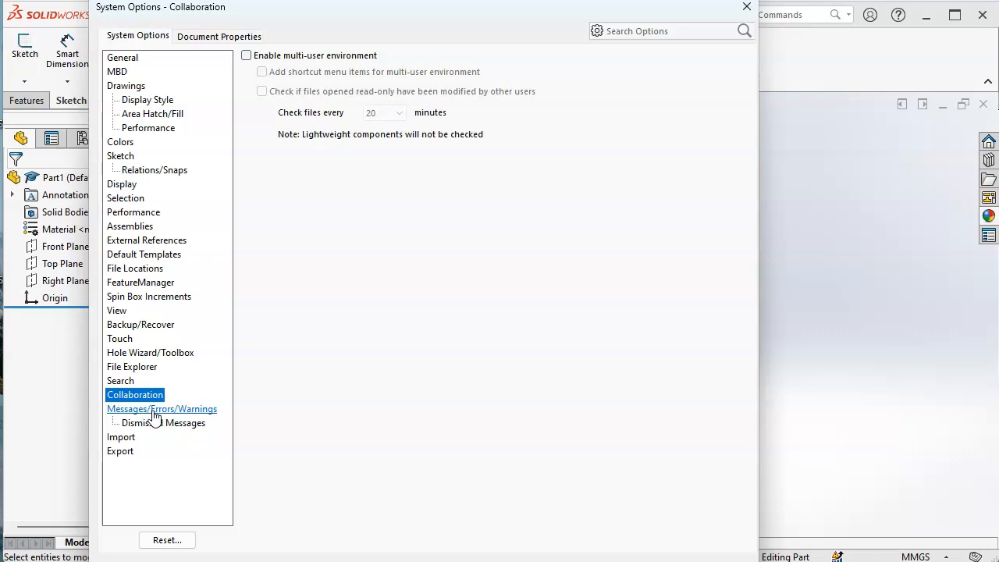
{"action": "left_click", "coordinate": [123, 438]}
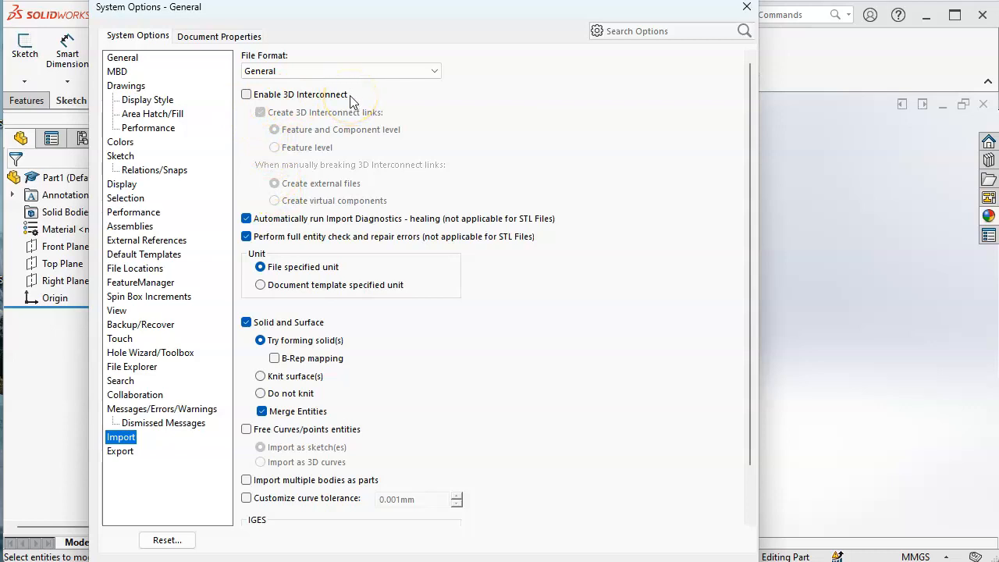
Compare the document properties with the system options and review the Drafting Standard, Detailing and Grid/Snap settings.
{"action": "left_click", "coordinate": [212, 37]}
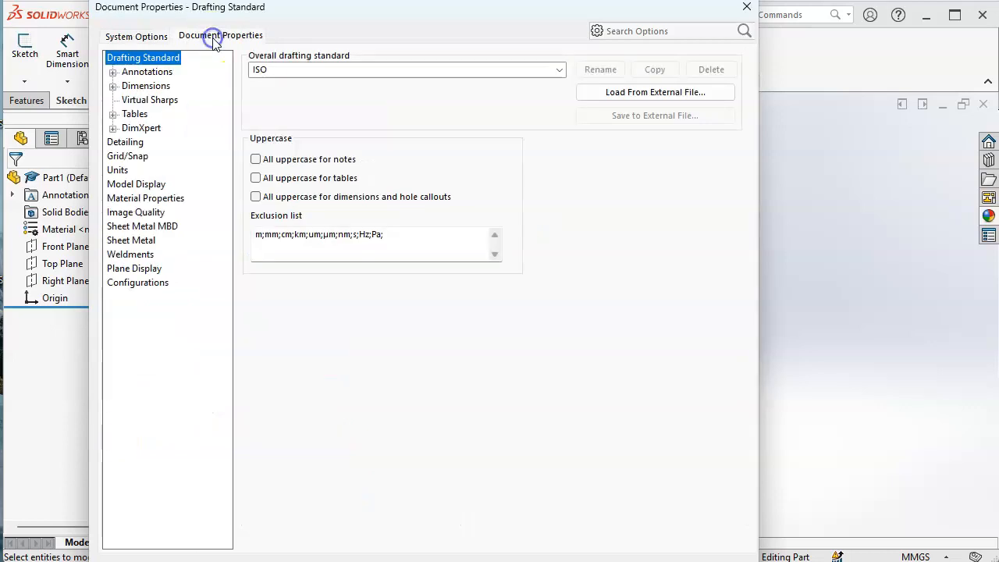
{"action": "left_click", "coordinate": [139, 36]}
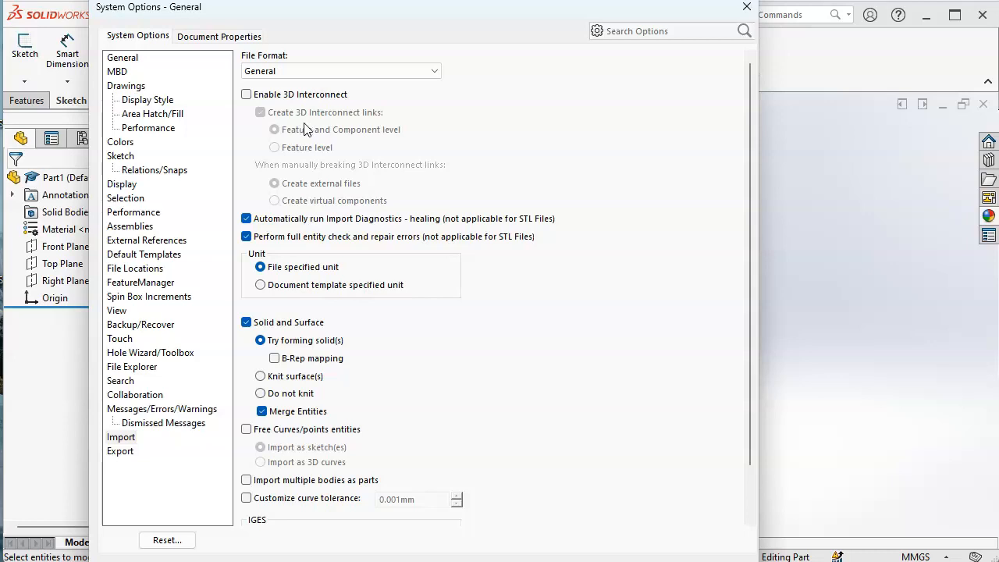
{"action": "left_click", "coordinate": [222, 37]}
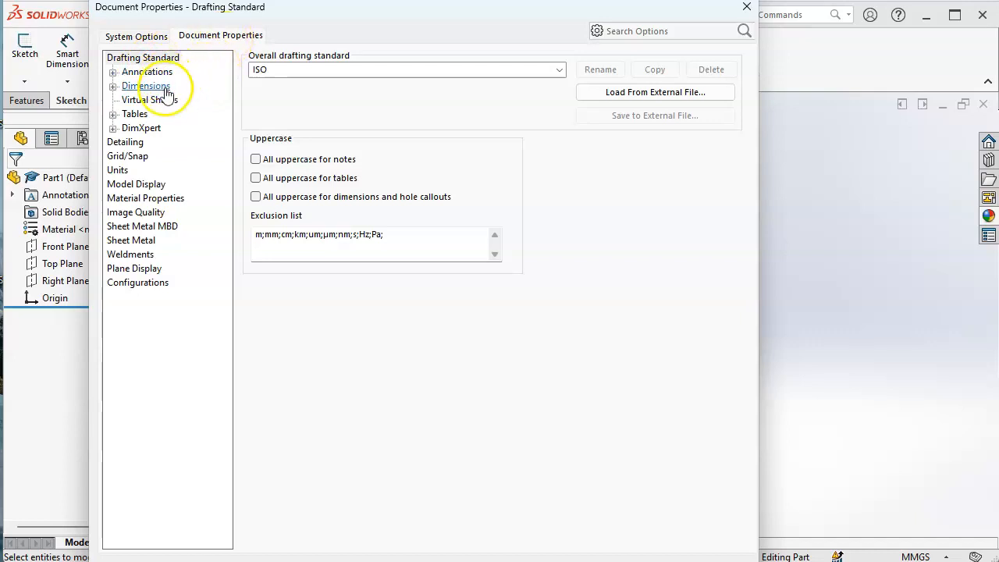
{"action": "left_click", "coordinate": [141, 145]}
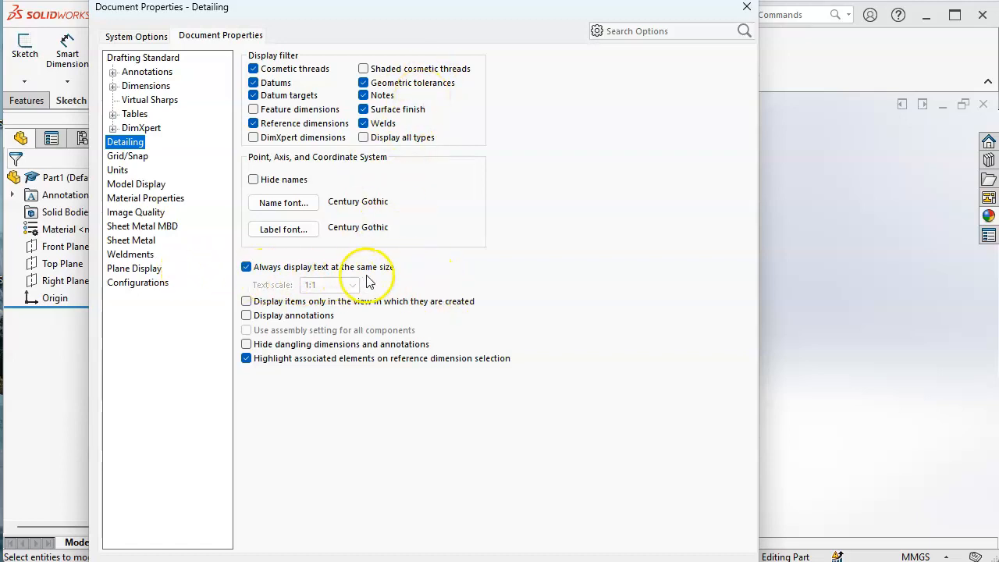
{"action": "left_click", "coordinate": [118, 158]}
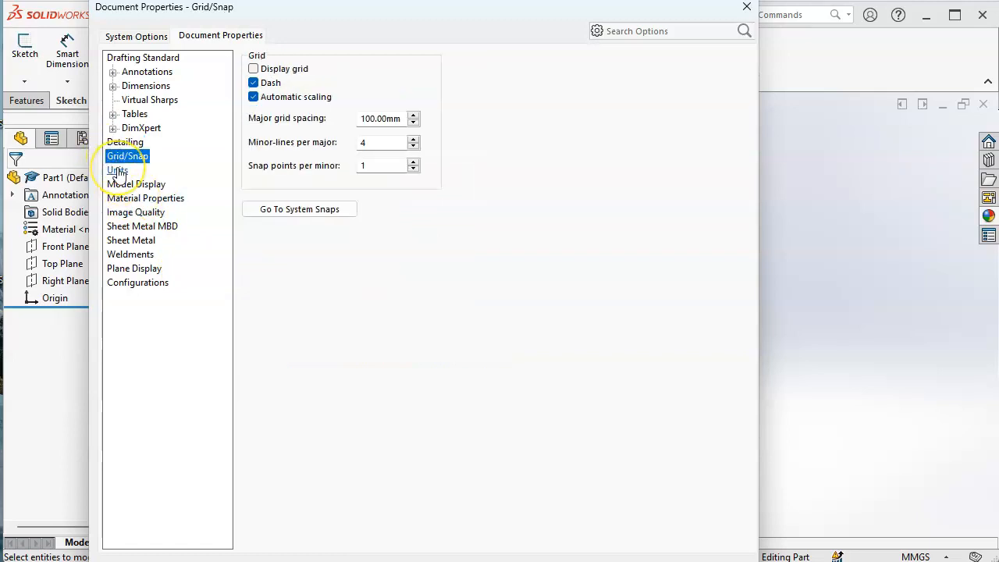
Set the decimals of the document's basic length unit to three places (.123).
{"action": "left_click", "coordinate": [117, 170]}
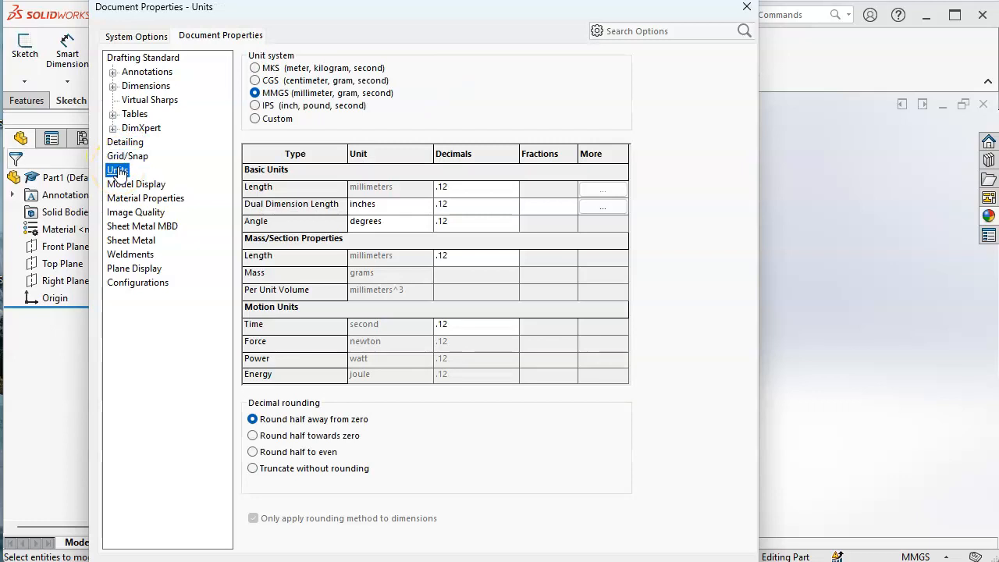
{"action": "left_click", "coordinate": [514, 189]}
{"action": "left_click", "coordinate": [467, 209]}
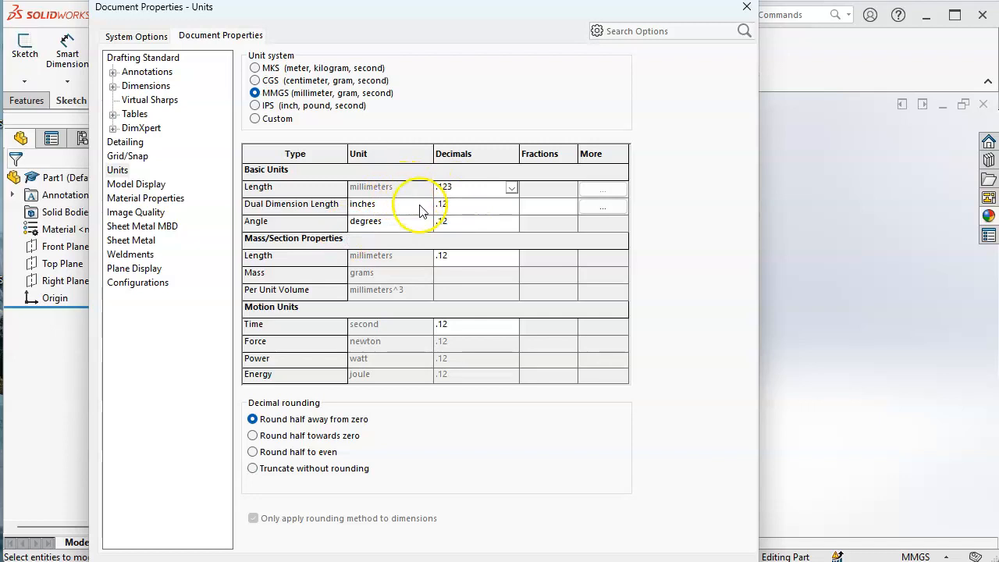
Review the Model Display, Material Properties, Image Quality, Sheet Metal MBD, Sheet Metal and Weldments document properties.
{"action": "left_click", "coordinate": [138, 188]}
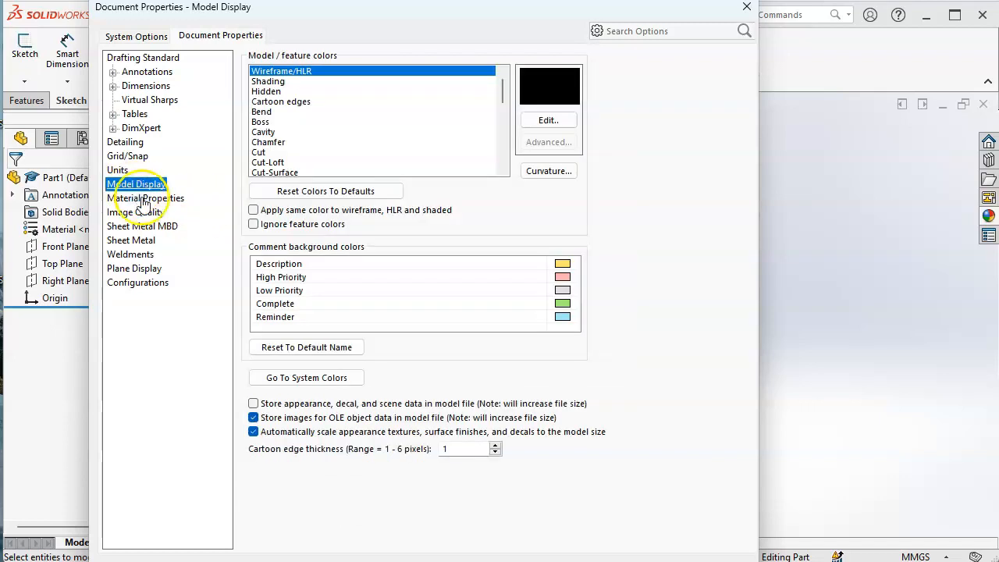
{"action": "left_click", "coordinate": [144, 200]}
{"action": "left_click", "coordinate": [145, 213]}
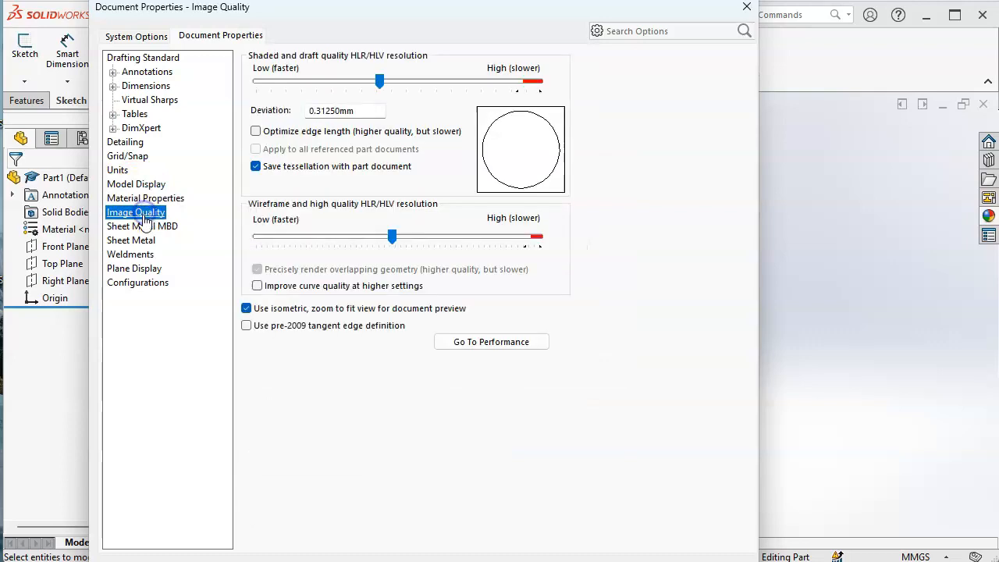
{"action": "left_click", "coordinate": [143, 226]}
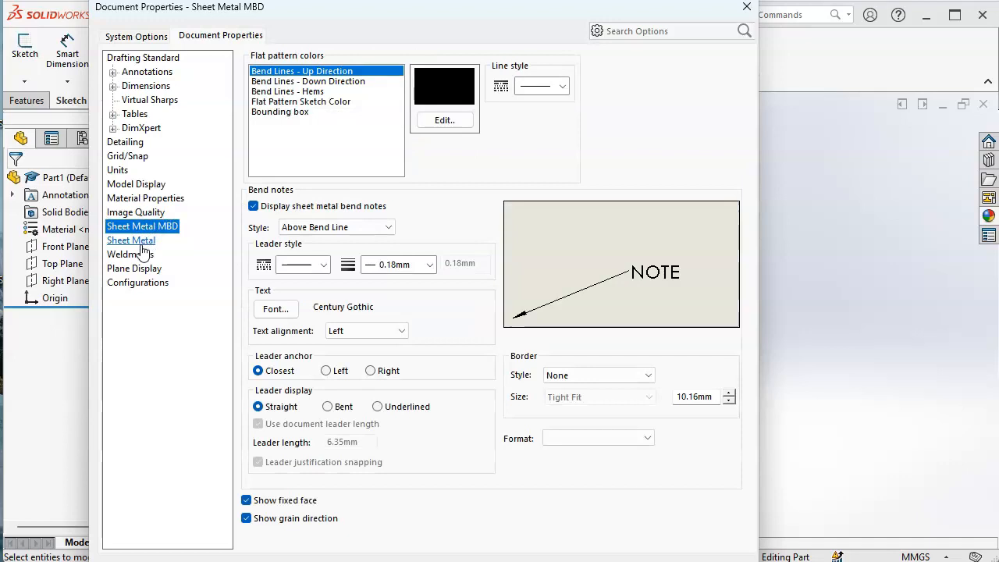
{"action": "left_click", "coordinate": [134, 241]}
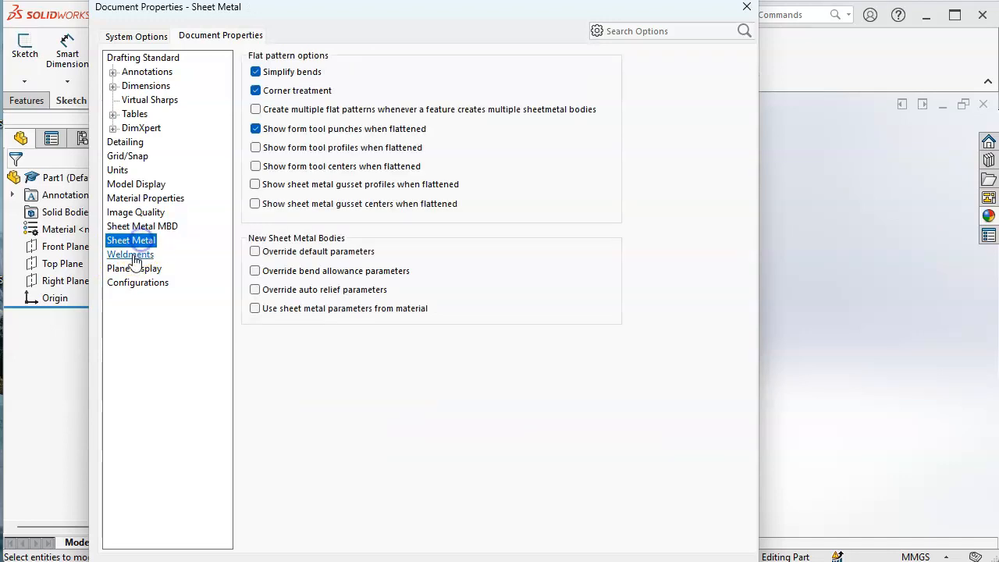
{"action": "left_click", "coordinate": [132, 256]}
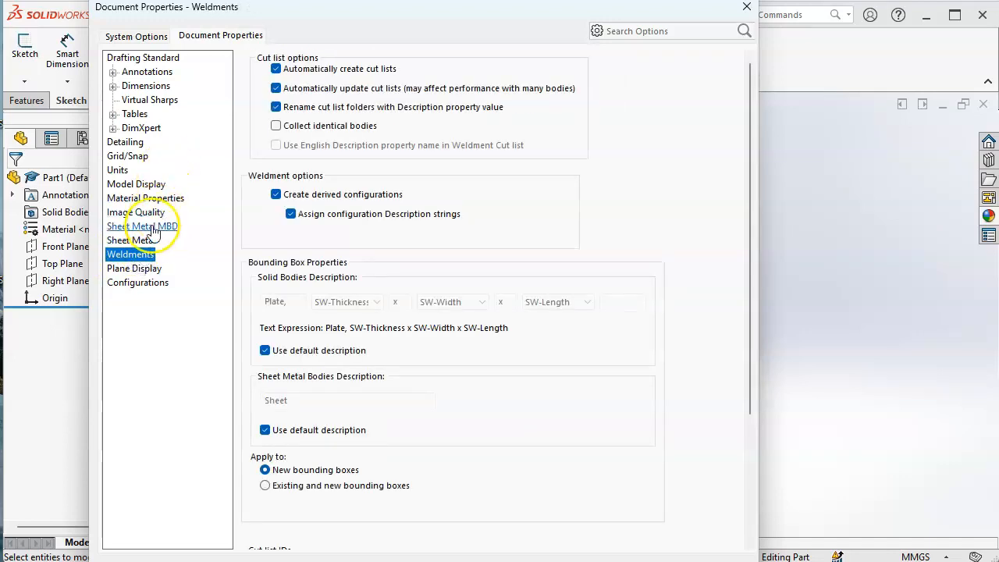
Review the Plane Display and Configurations document properties and close the options with the document settings accepted.
{"action": "left_click", "coordinate": [135, 269]}
{"action": "left_click", "coordinate": [138, 283]}
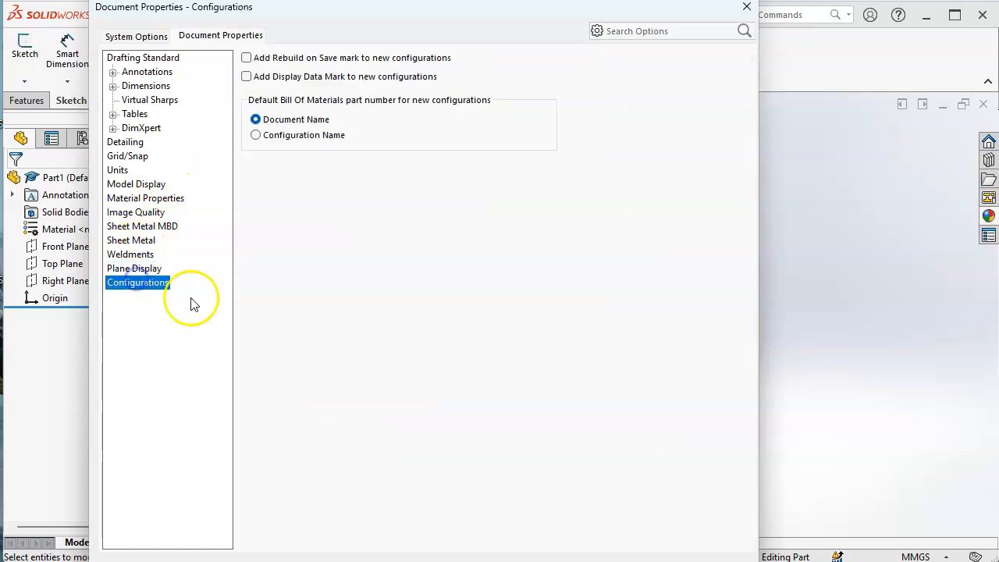
{"action": "key", "text": "Return"}
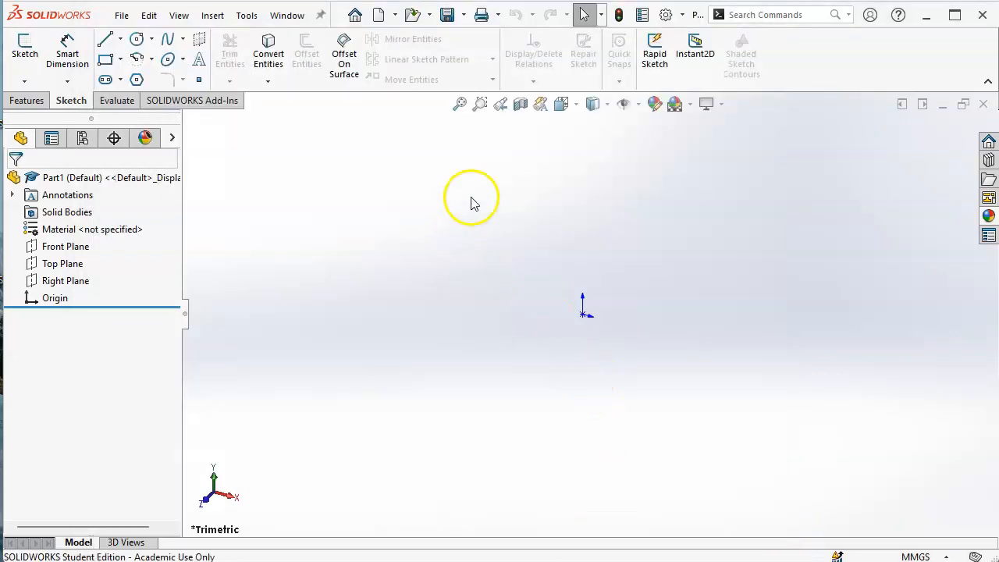
{"action": "left_click", "coordinate": [467, 16]}
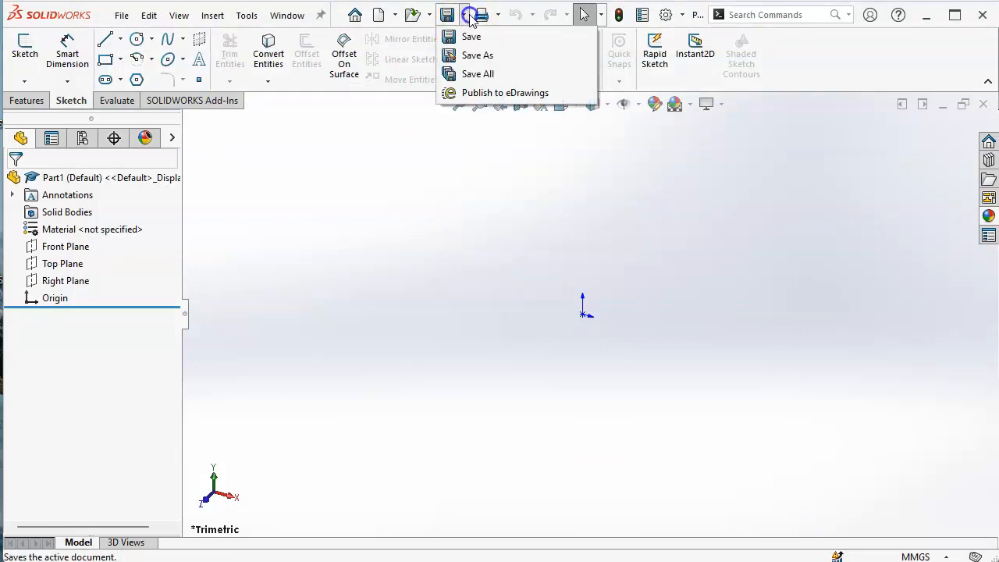
{"action": "left_click", "coordinate": [472, 56]}
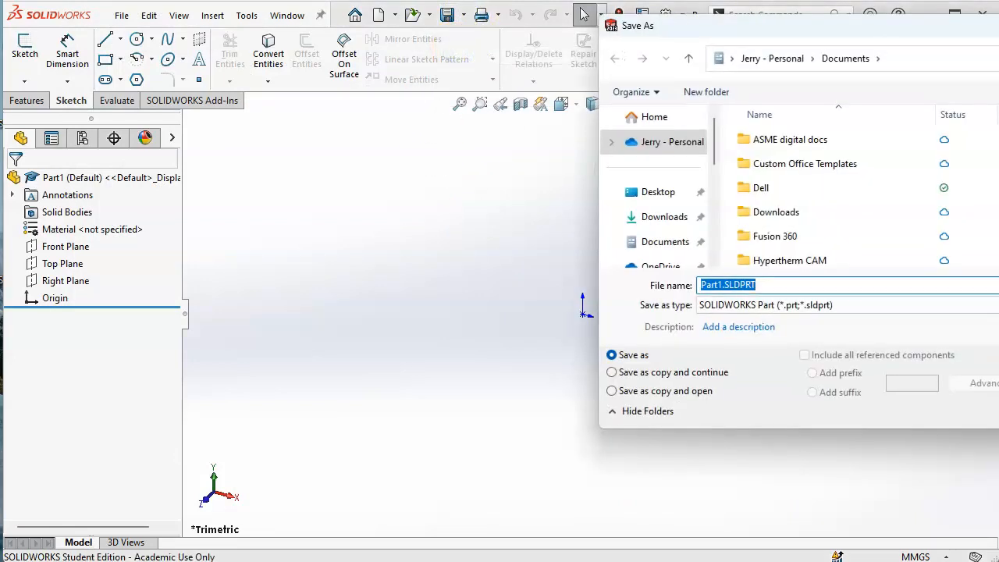
{"action": "key", "text": "Escape"}
Change the part's scene to a plain white background.
{"action": "left_click", "coordinate": [640, 108]}
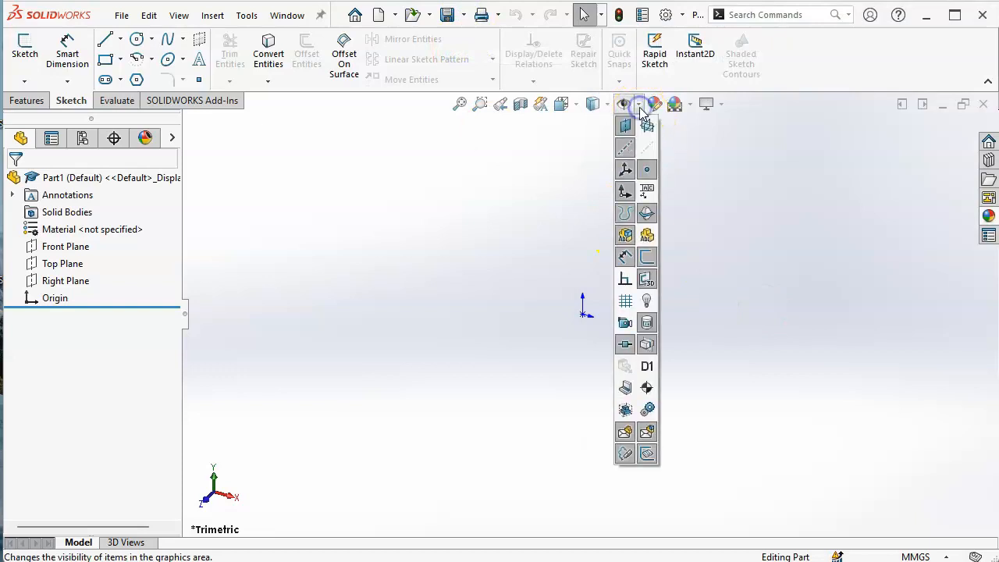
{"action": "left_click", "coordinate": [689, 103]}
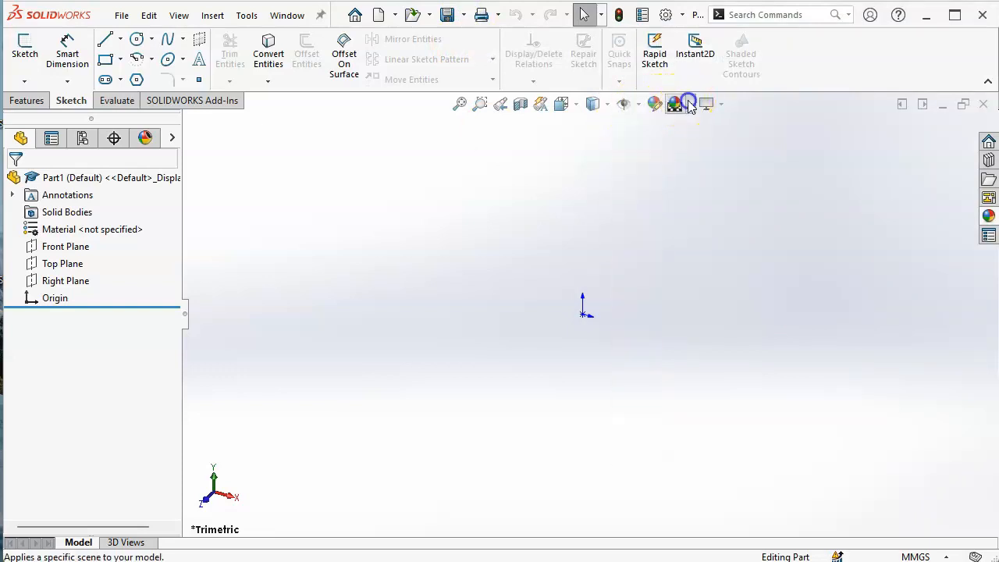
{"action": "left_click", "coordinate": [692, 144]}
{"action": "left_click", "coordinate": [694, 286]}
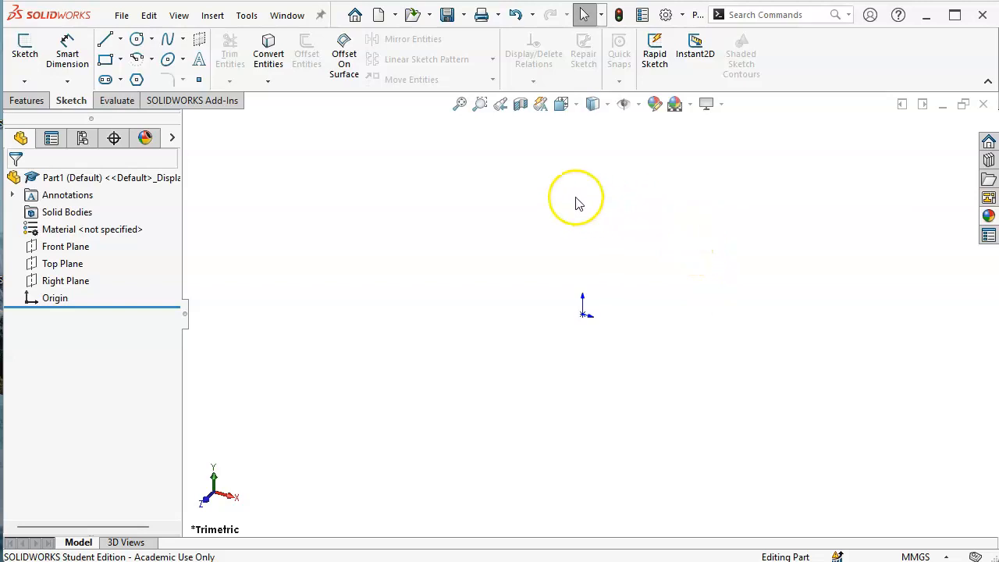
Save the part as a Part Template (*.prtdot) named Part Metric in the SOLIDWORKS 2023 templates folder.
{"action": "left_click", "coordinate": [463, 14]}
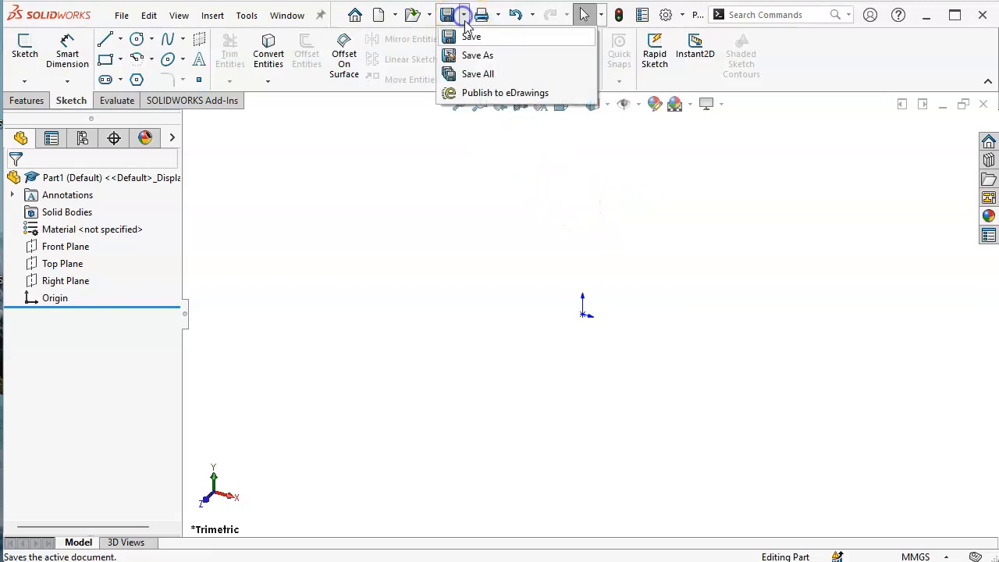
{"action": "left_click", "coordinate": [485, 54]}
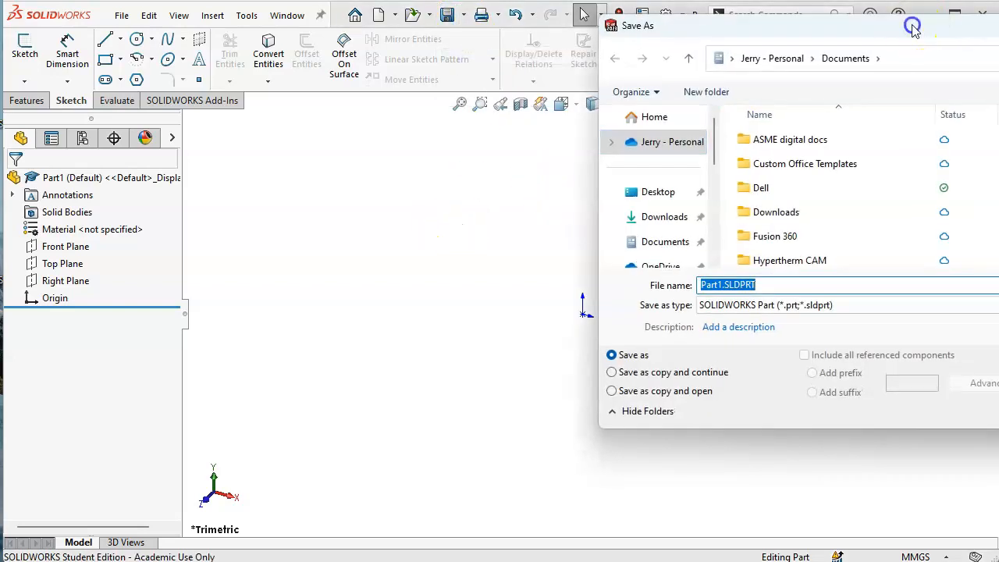
{"action": "left_click_drag", "start_coordinate": [913, 25], "coordinate": [429, 28]}
{"action": "left_click", "coordinate": [286, 308]}
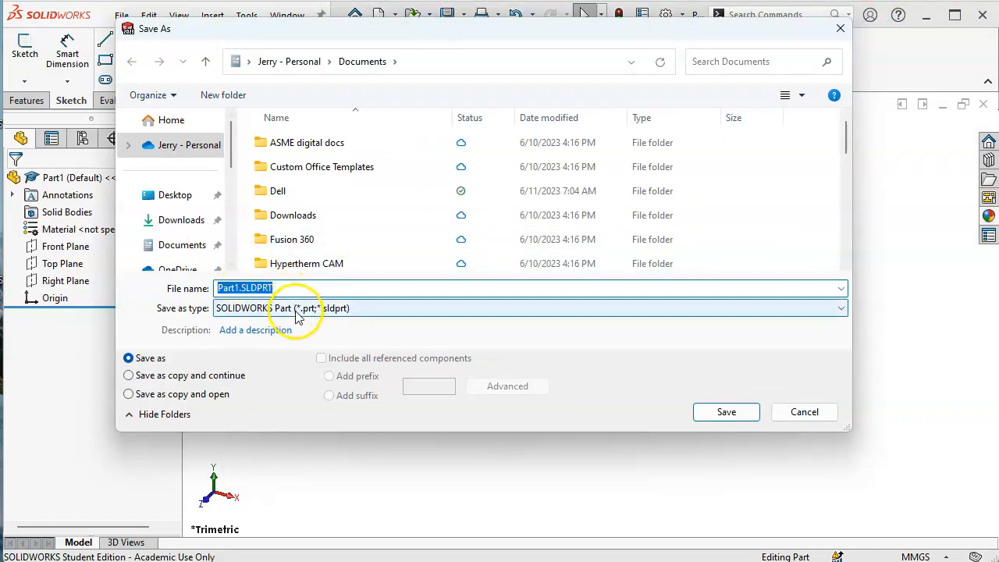
{"action": "scroll", "coordinate": [346, 424], "scroll_direction": "down", "scroll_amount": 2}
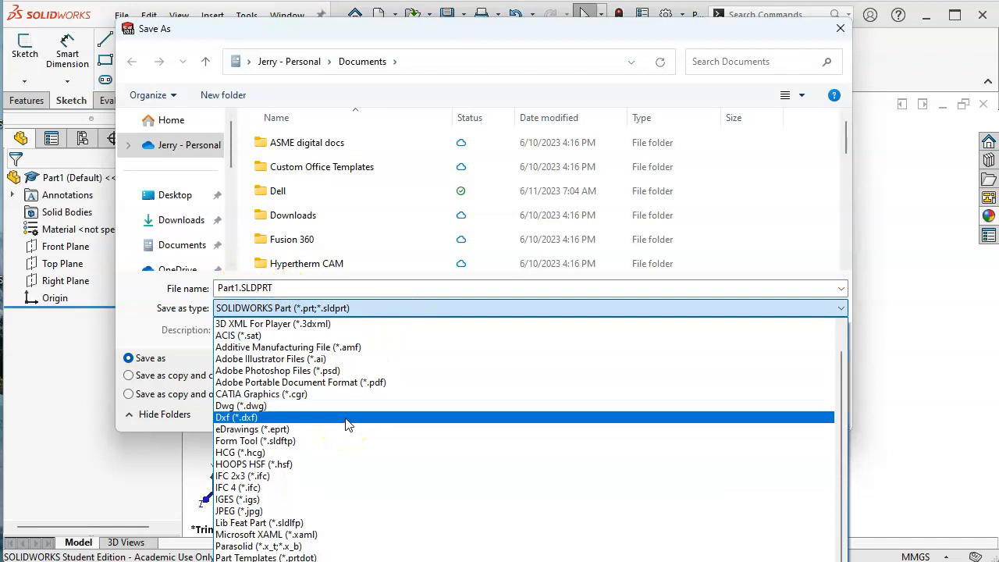
{"action": "left_click", "coordinate": [322, 546]}
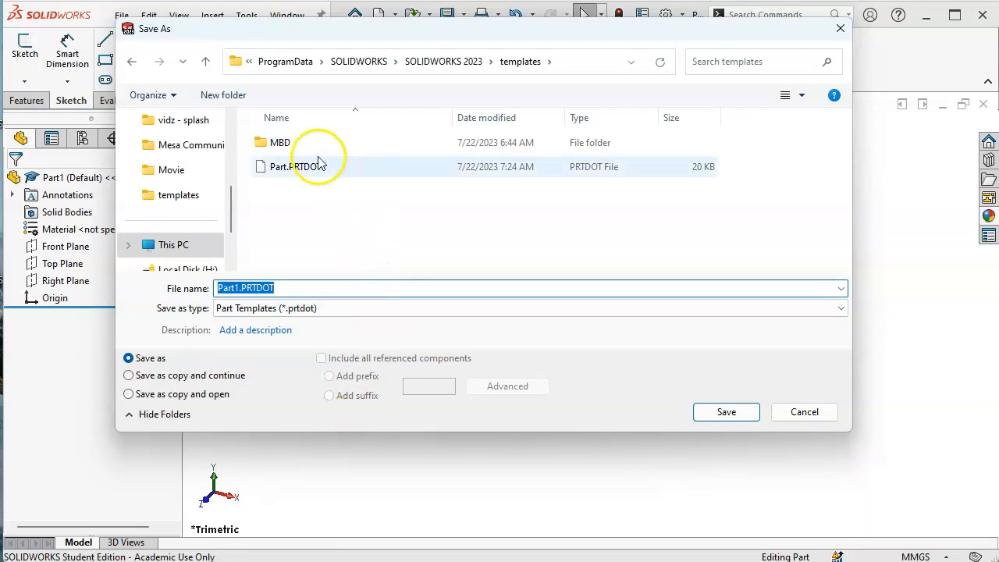
{"action": "left_click", "coordinate": [238, 288]}
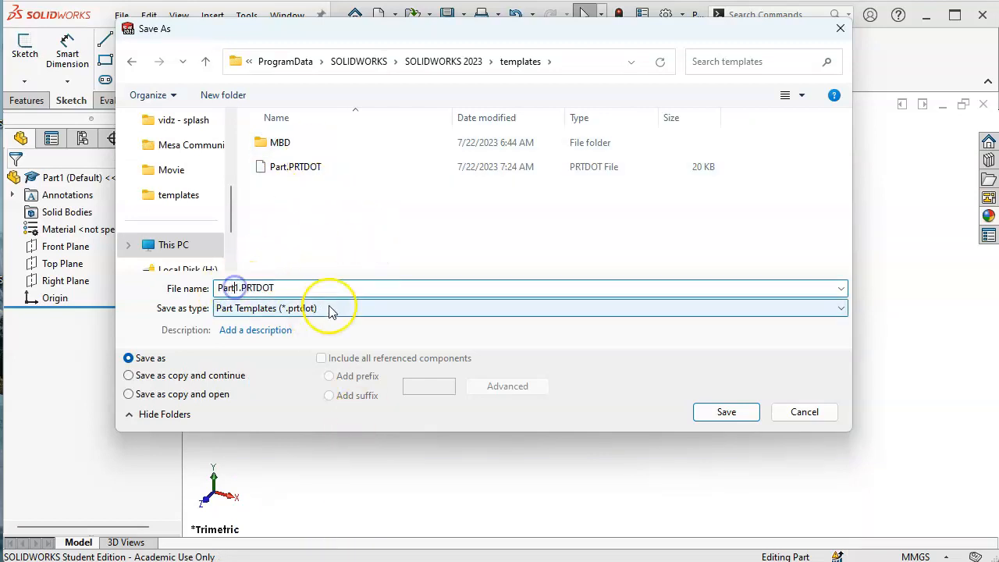
{"action": "key", "text": "BackSpace"}
{"action": "type", "text": "Metric"}
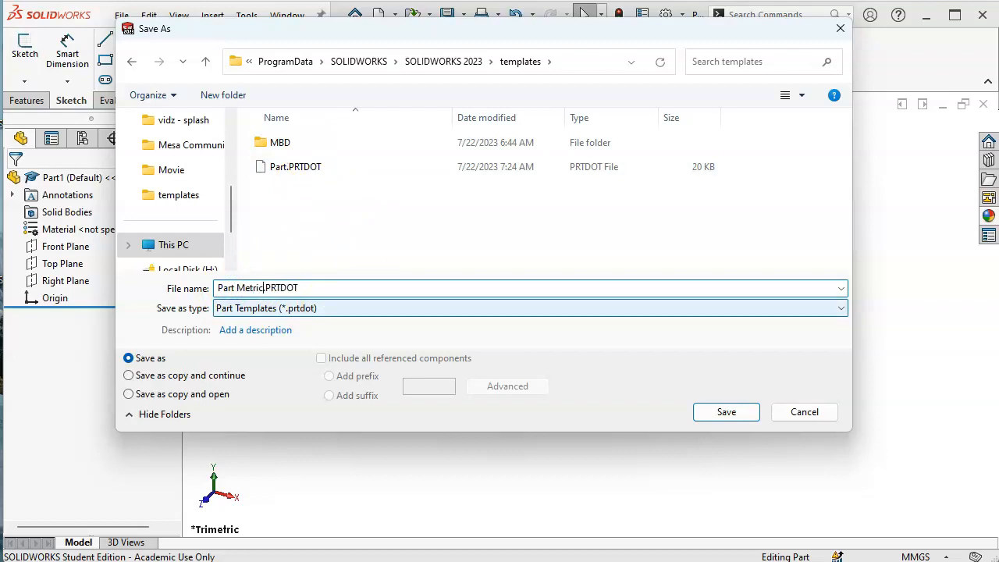
{"action": "left_click", "coordinate": [729, 412]}
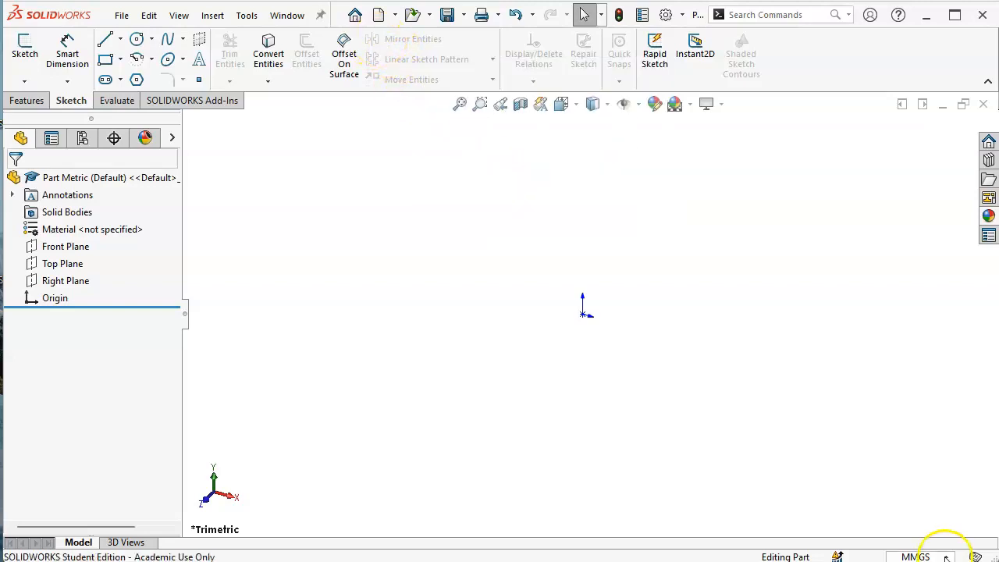
In the document units, set the basic length decimals to .12 and the dual dimension length decimals to .123.
{"action": "left_click", "coordinate": [918, 557]}
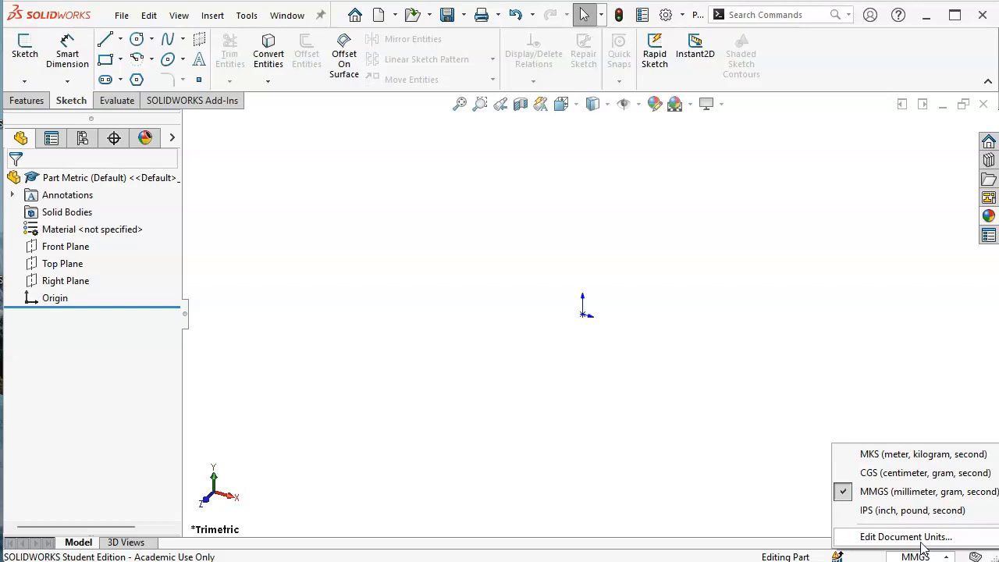
{"action": "left_click", "coordinate": [905, 537]}
{"action": "scroll", "coordinate": [449, 188], "scroll_direction": "down", "scroll_amount": 1}
{"action": "left_click", "coordinate": [511, 188]}
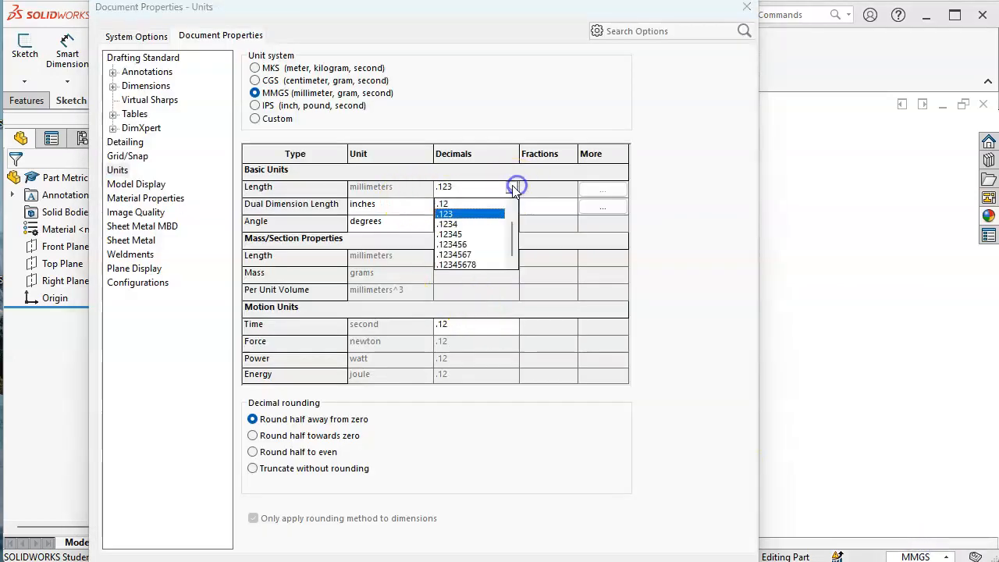
{"action": "left_click", "coordinate": [465, 204]}
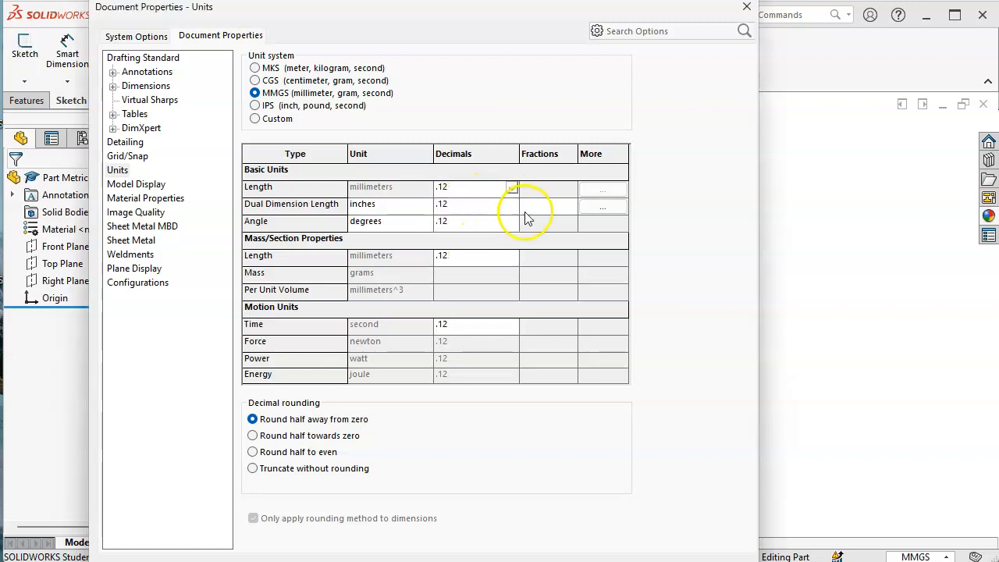
{"action": "left_click", "coordinate": [511, 206]}
{"action": "left_click", "coordinate": [446, 231]}
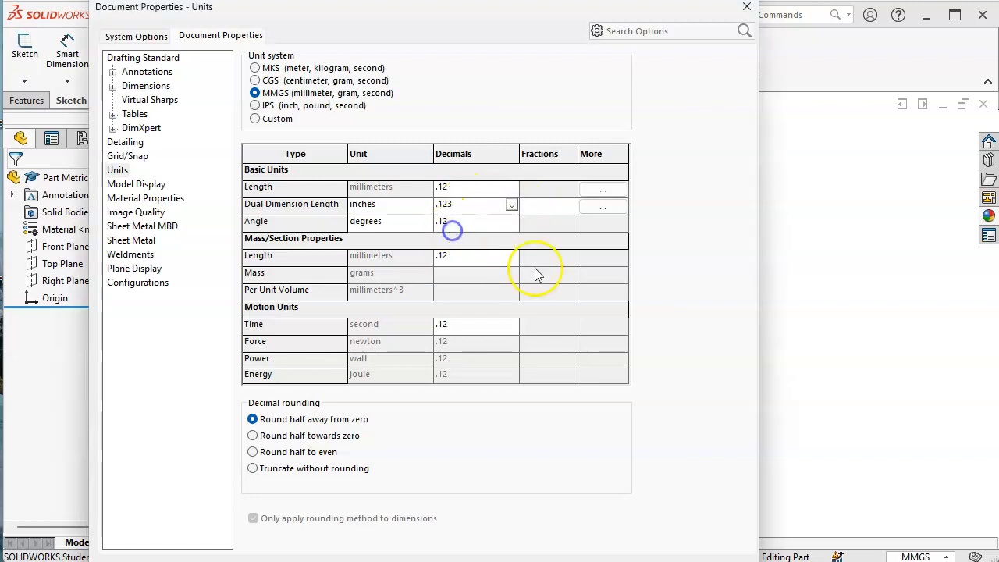
{"action": "key", "text": "Return"}
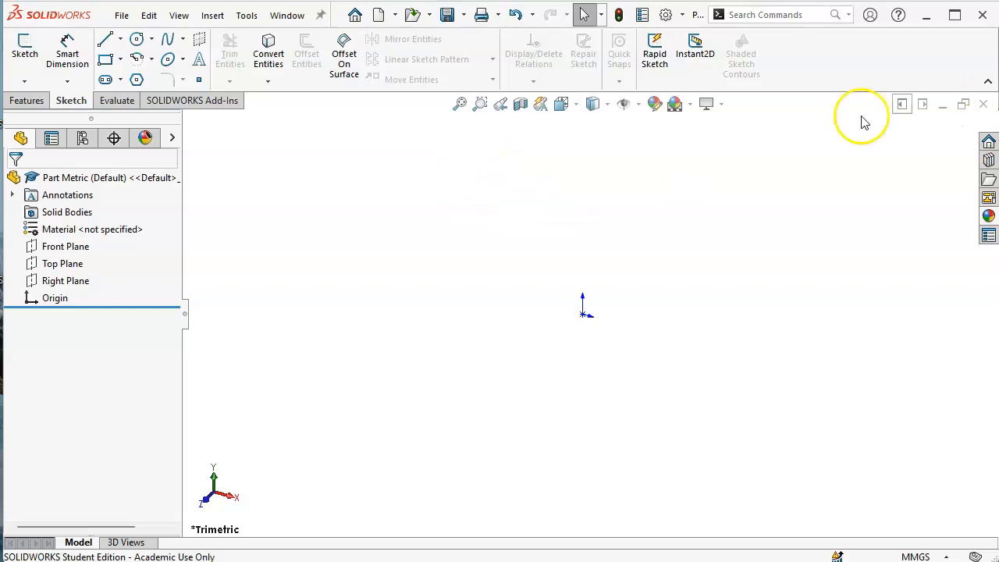
Switch the document's unit system to IPS (inch, pound, second) and set the basic length decimals to .123.
{"action": "left_click", "coordinate": [915, 556]}
{"action": "left_click", "coordinate": [910, 536]}
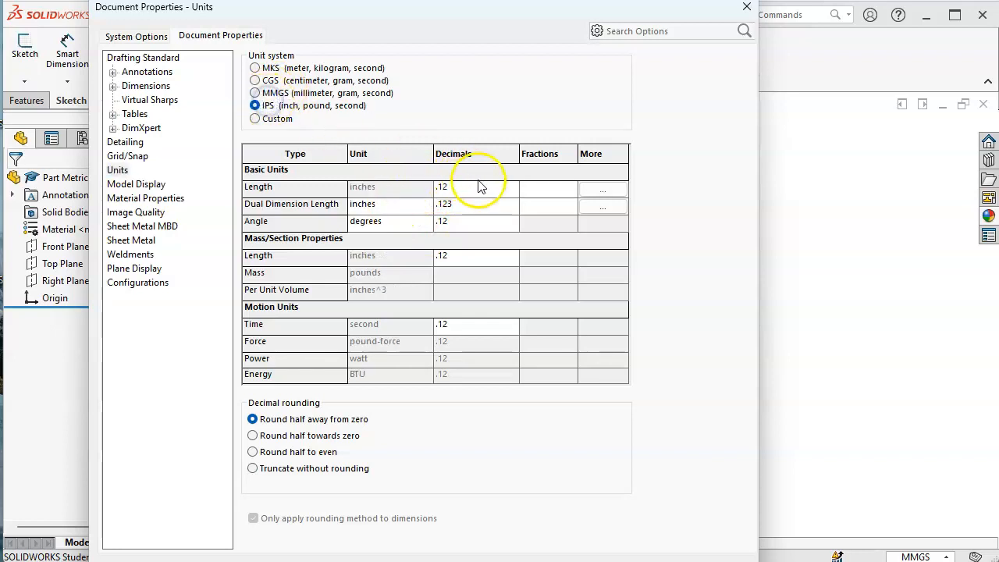
{"action": "left_click", "coordinate": [511, 188]}
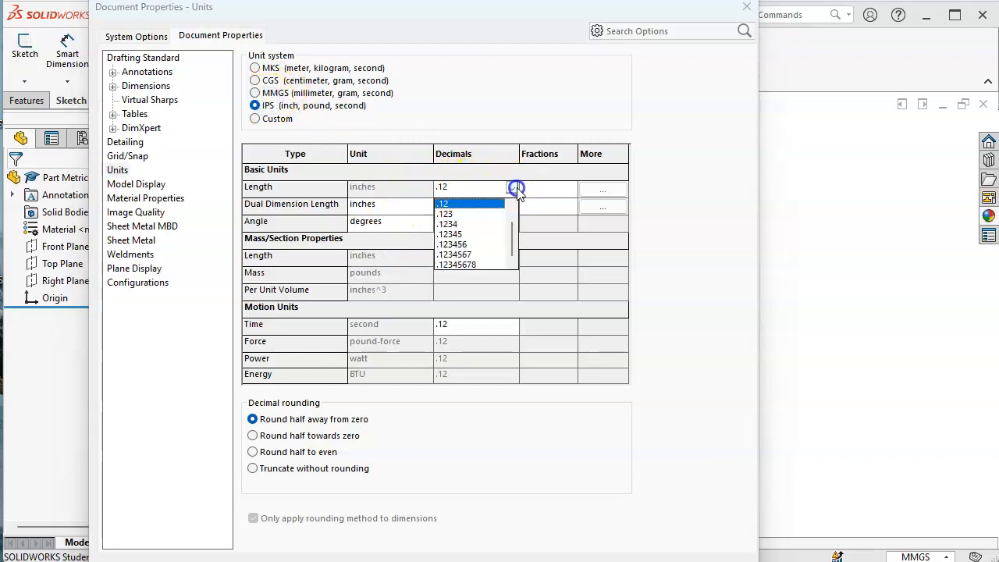
{"action": "left_click", "coordinate": [459, 213]}
Set the dual dimension length unit to millimeters with two decimal places (.12).
{"action": "left_click", "coordinate": [426, 205]}
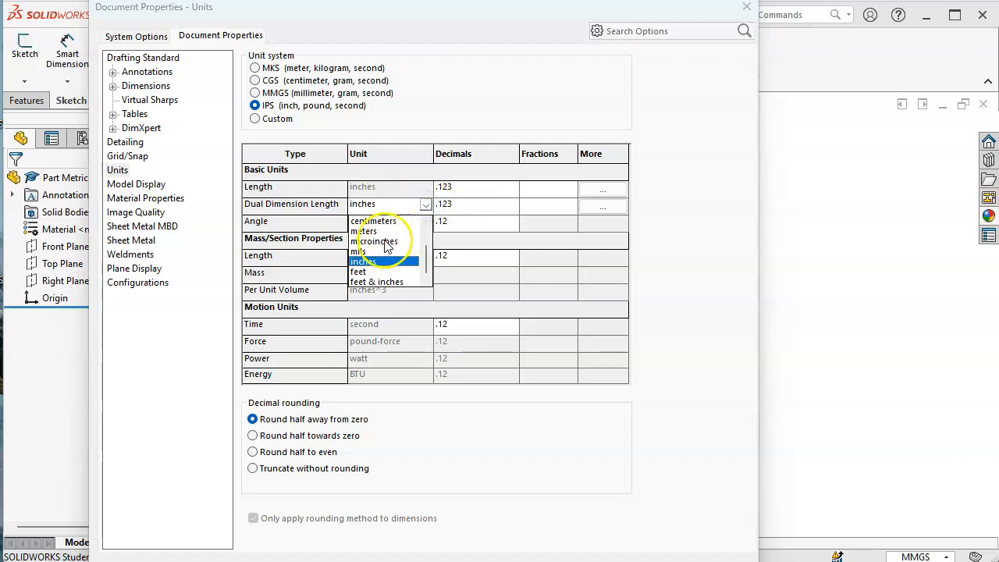
{"action": "scroll", "coordinate": [385, 262], "scroll_direction": "up", "scroll_amount": 1}
{"action": "scroll", "coordinate": [384, 263], "scroll_direction": "up", "scroll_amount": 2}
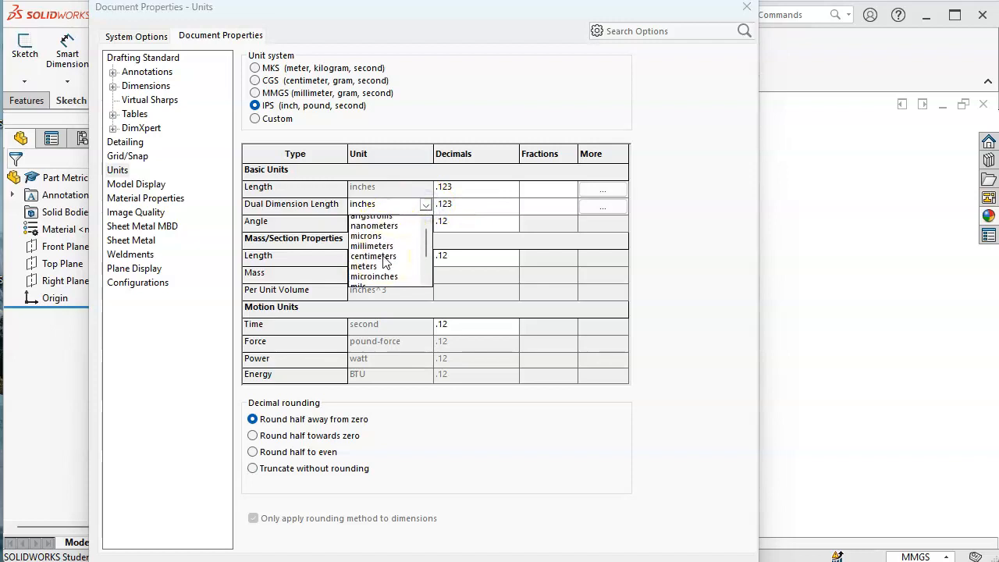
{"action": "left_click", "coordinate": [380, 251]}
{"action": "left_click", "coordinate": [511, 206]}
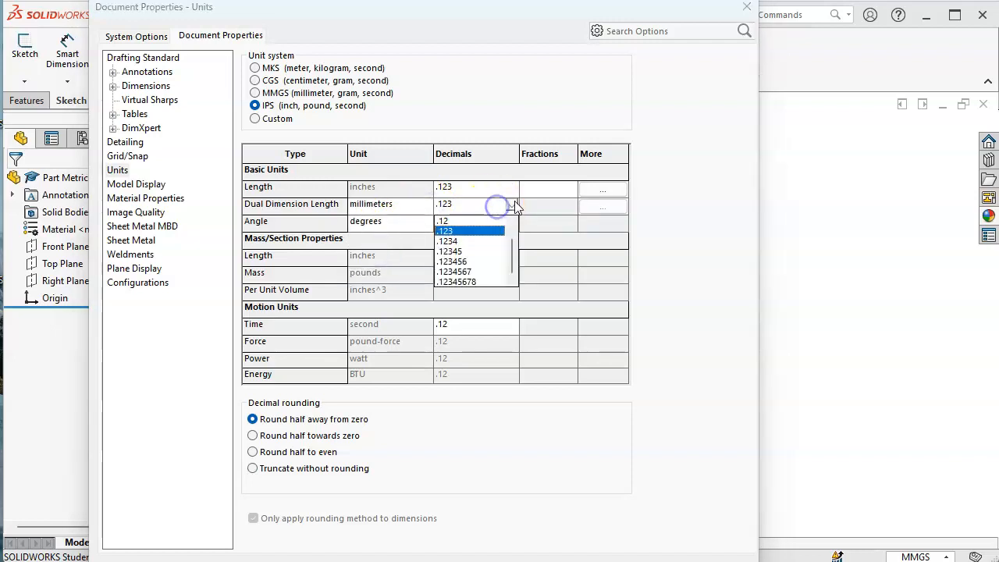
{"action": "left_click", "coordinate": [457, 221]}
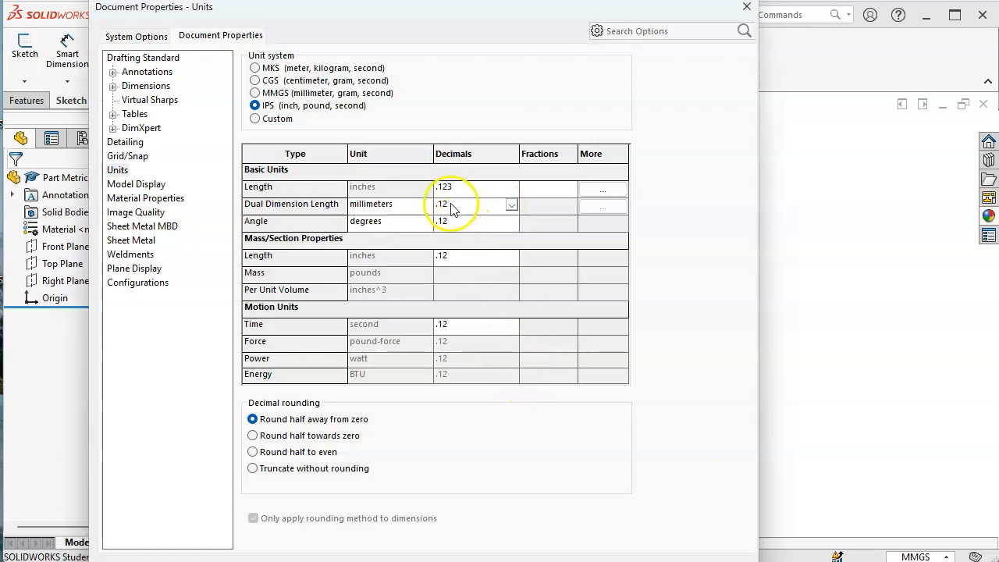
Set the angle decimals to one place (.1) and apply the document units.
{"action": "left_click", "coordinate": [451, 222]}
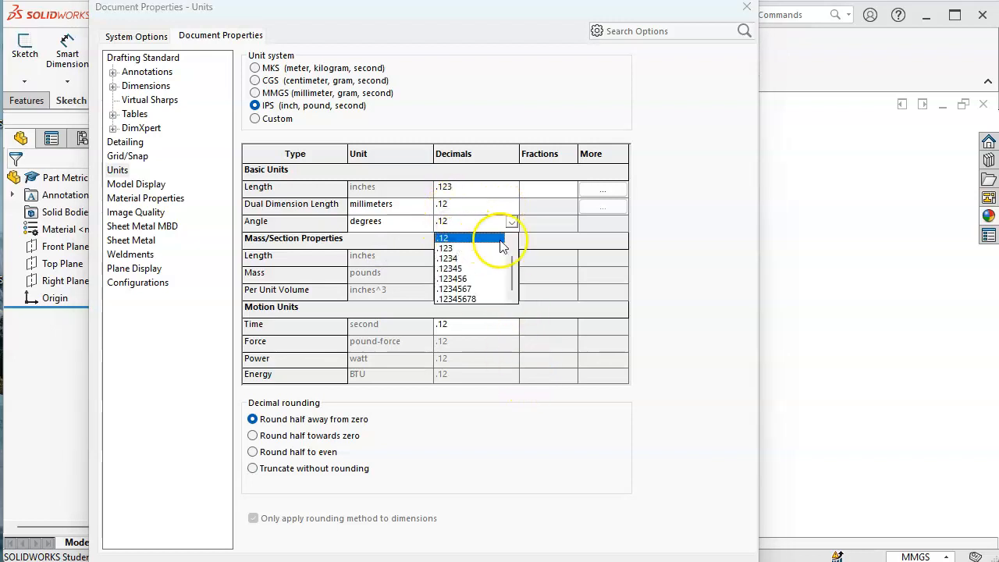
{"action": "scroll", "coordinate": [515, 265], "scroll_direction": "up", "scroll_amount": 1}
{"action": "left_click", "coordinate": [446, 244]}
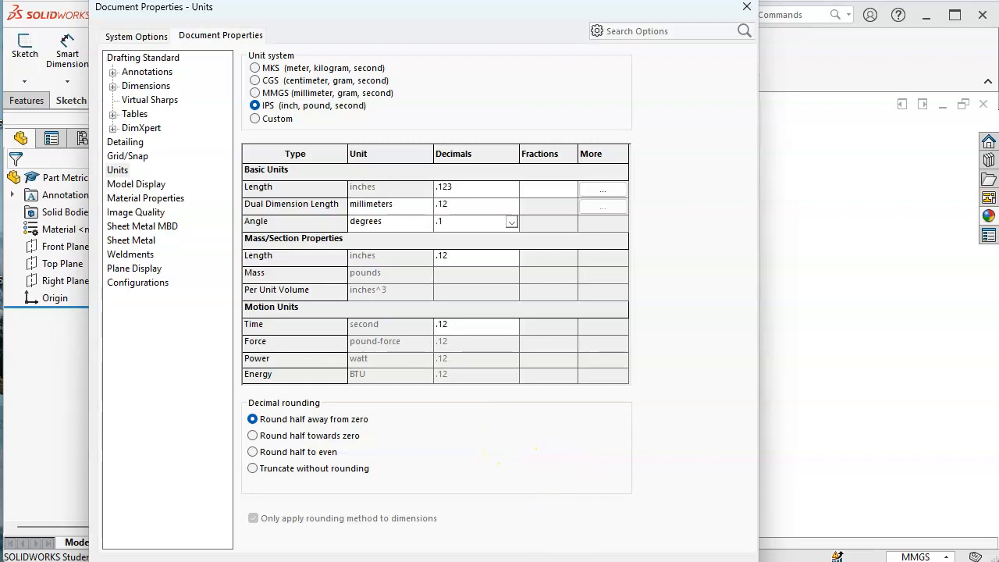
{"action": "key", "text": "Return"}
{"action": "left_click", "coordinate": [701, 238]}
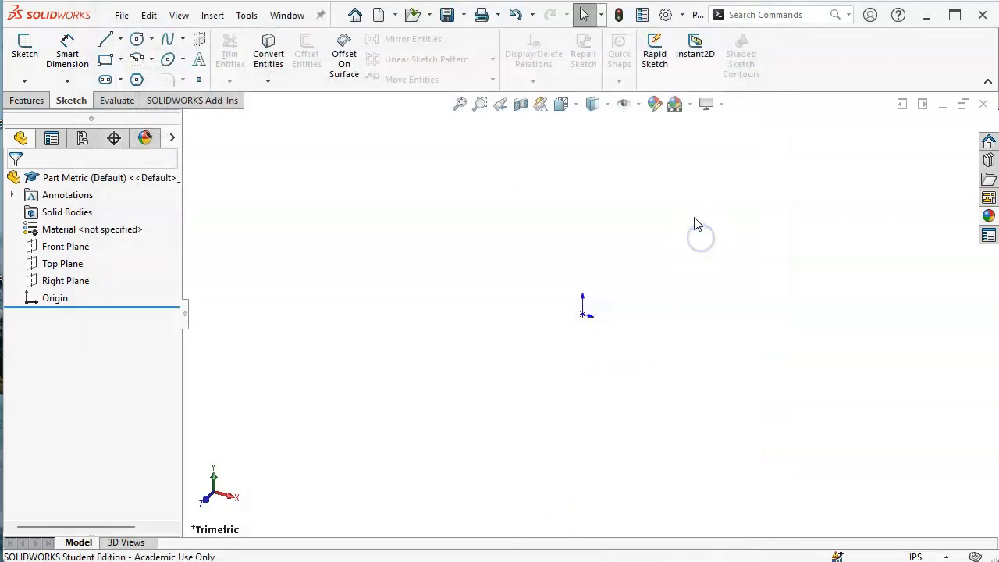
Save the part as a Part Template (*.prtdot) named Part Inch in the templates folder.
{"action": "left_click", "coordinate": [463, 15]}
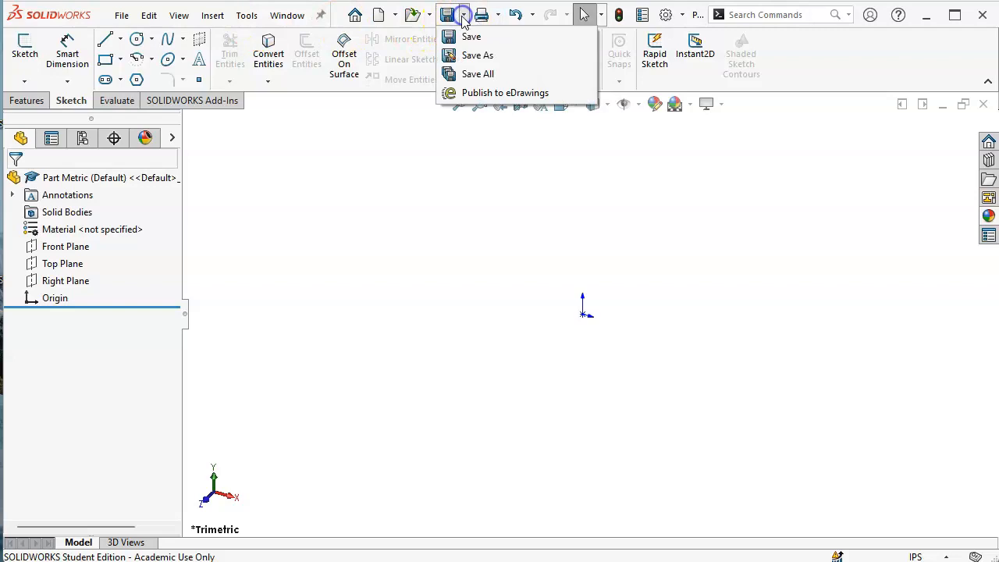
{"action": "left_click", "coordinate": [477, 55]}
{"action": "left_click", "coordinate": [337, 309]}
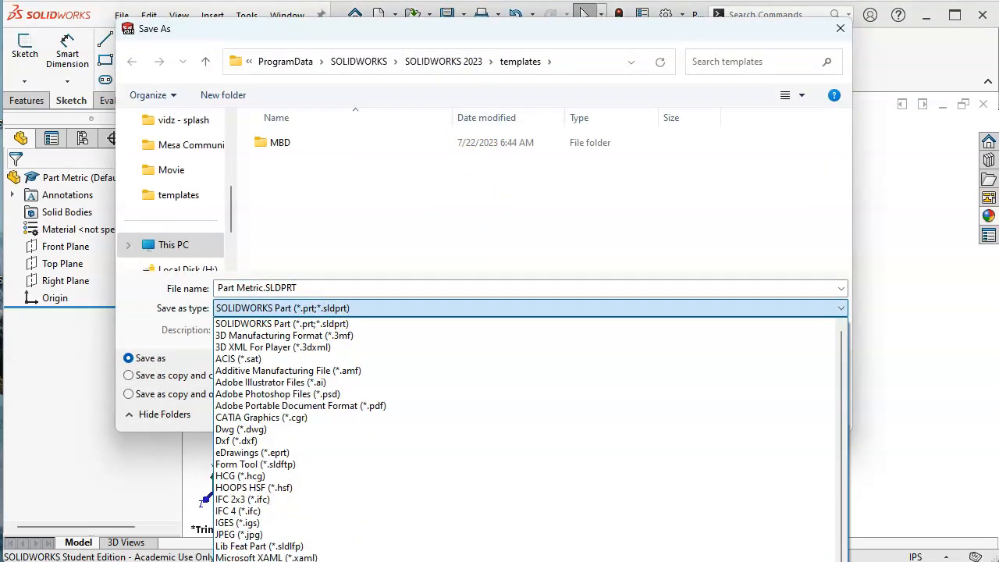
{"action": "left_click", "coordinate": [344, 561]}
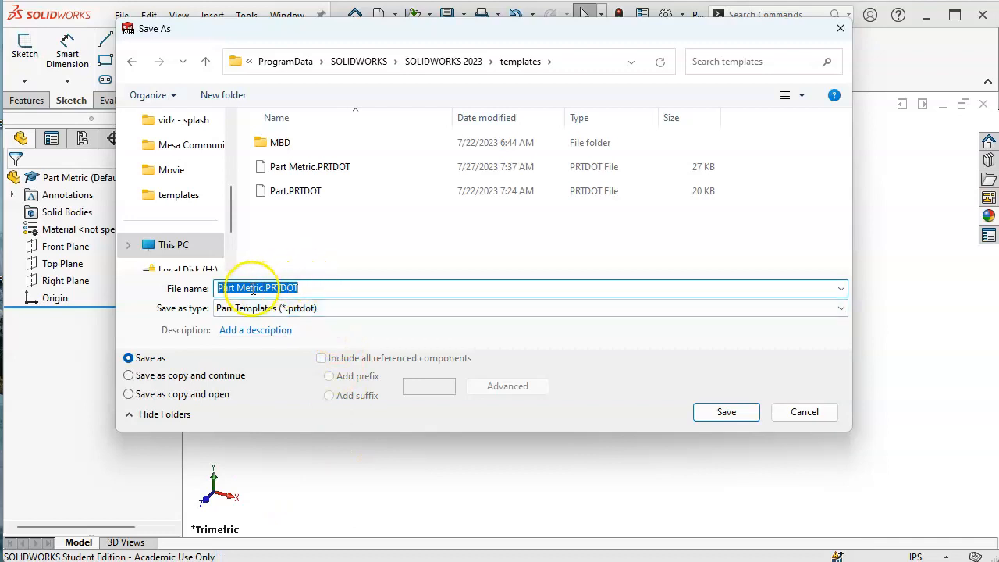
{"action": "left_click_drag", "start_coordinate": [236, 288], "coordinate": [258, 288]}
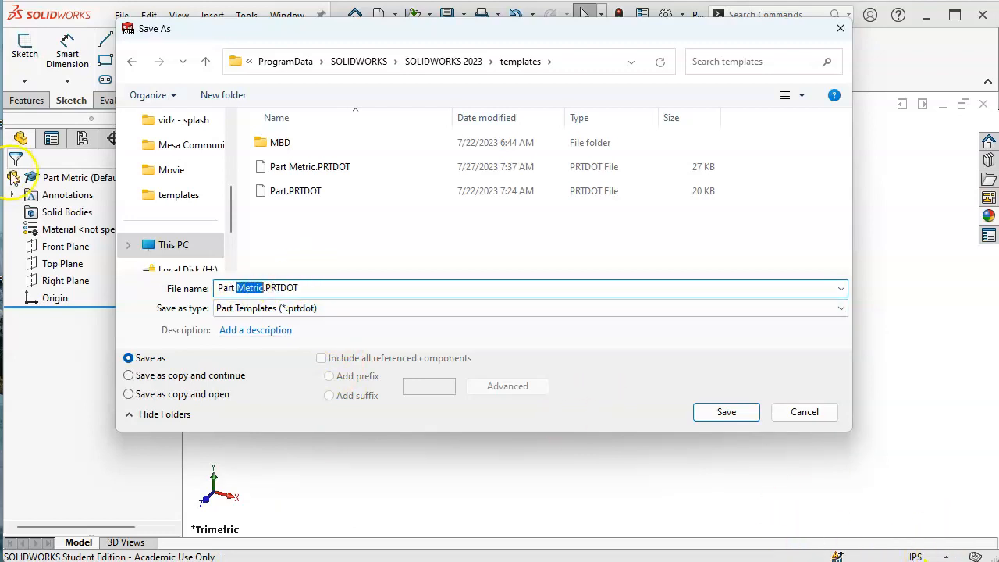
{"action": "type", "text": "Inch"}
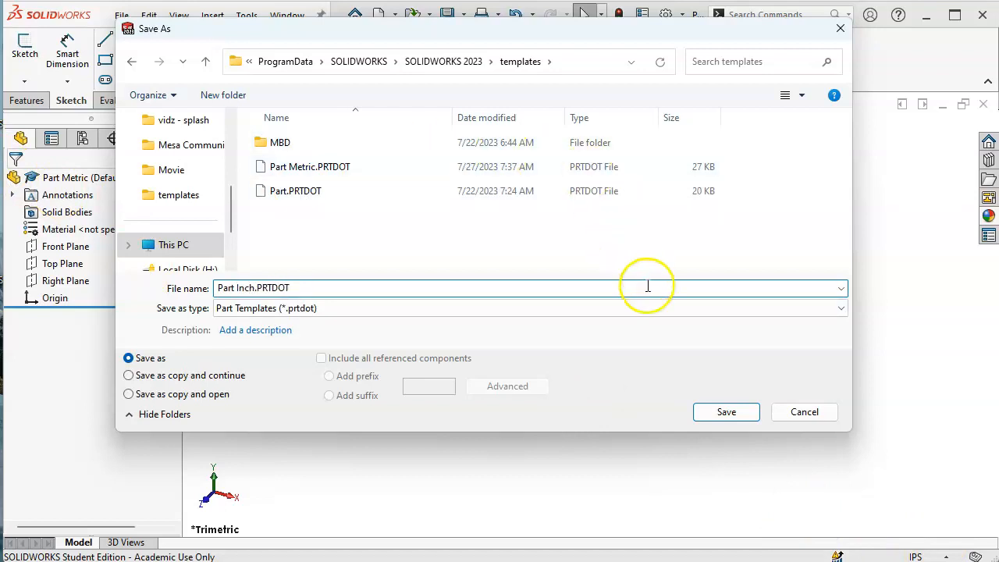
{"action": "left_click", "coordinate": [729, 414]}
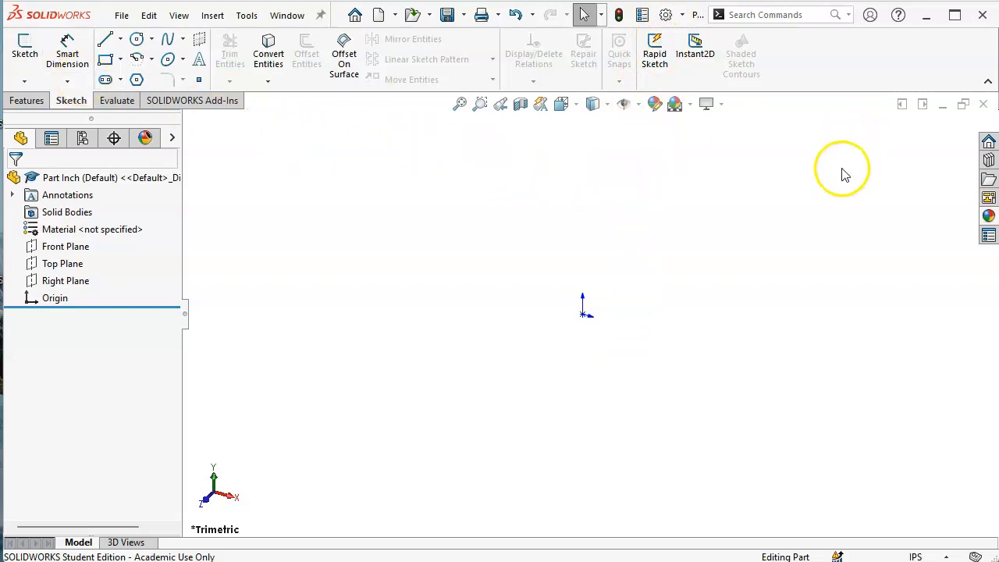
{"action": "left_click", "coordinate": [178, 15]}
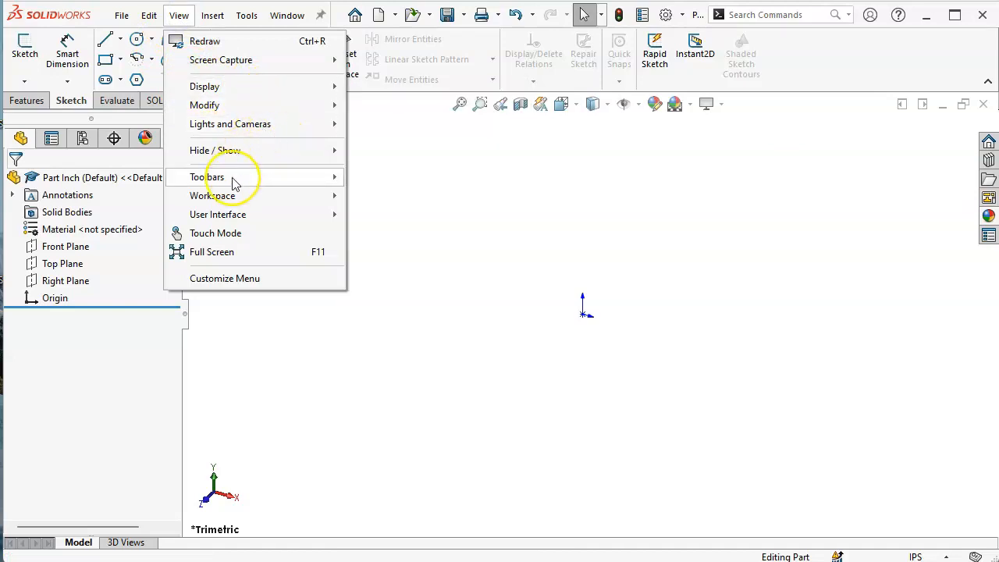
{"action": "mouse_move", "coordinate": [234, 181]}
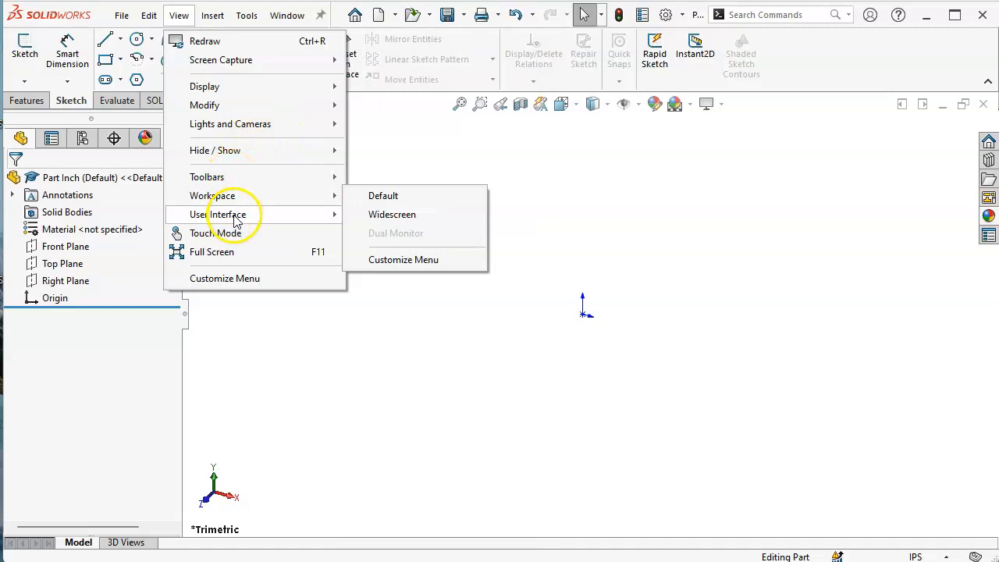
{"action": "left_click", "coordinate": [589, 245]}
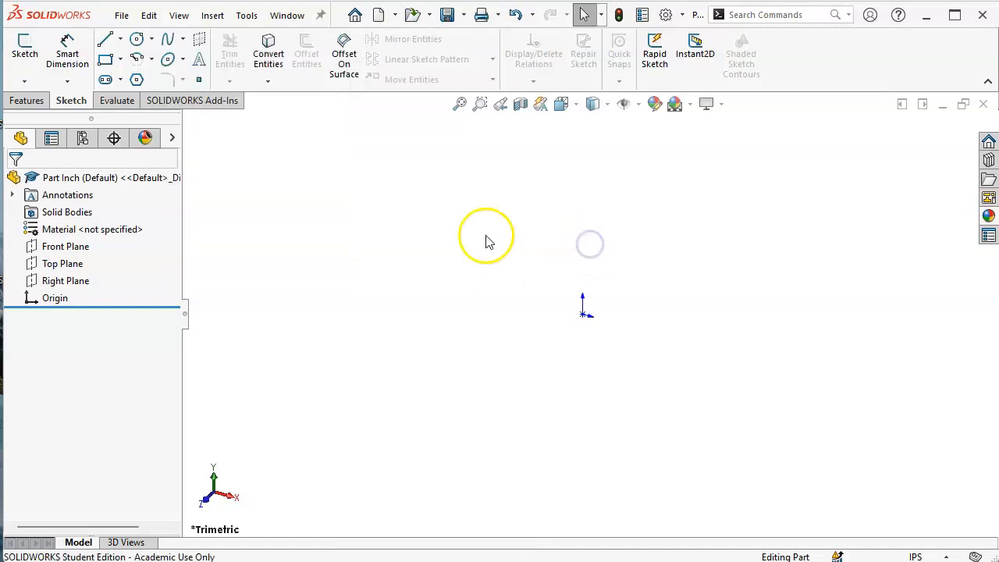
Add the Direct Editing tab to the CommandManager.
{"action": "right_click", "coordinate": [206, 105]}
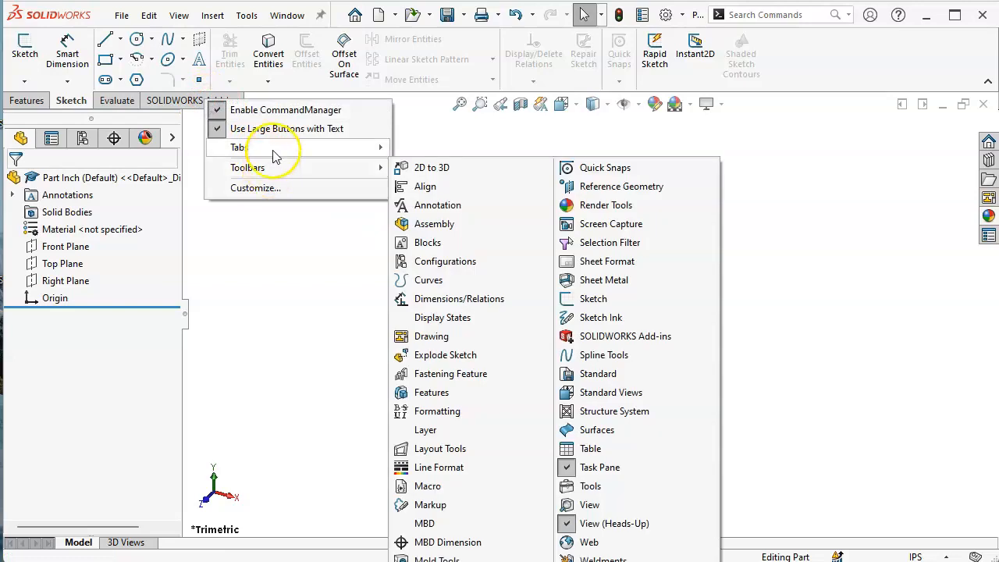
{"action": "mouse_move", "coordinate": [283, 153]}
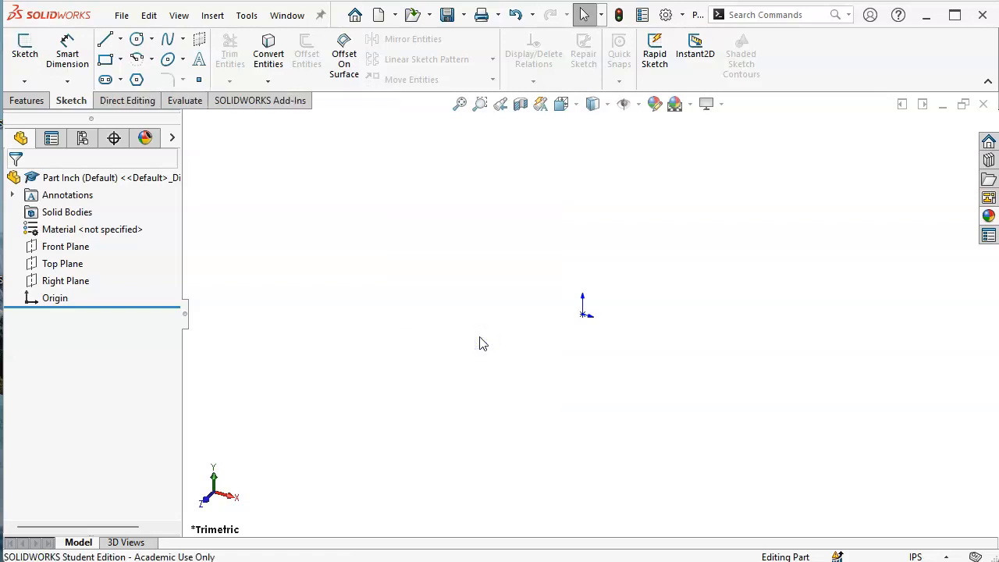
{"action": "right_click", "coordinate": [252, 109]}
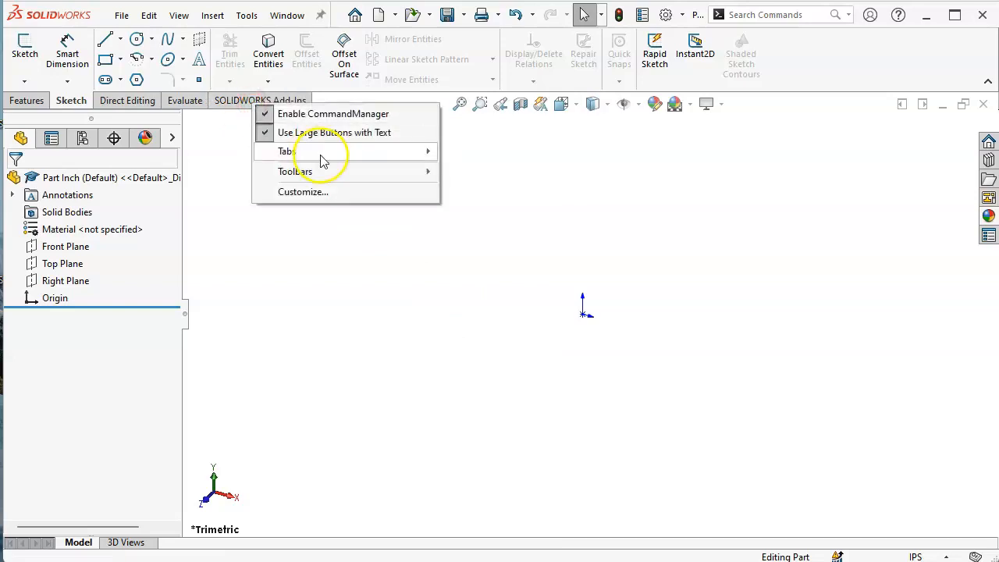
{"action": "mouse_move", "coordinate": [316, 153]}
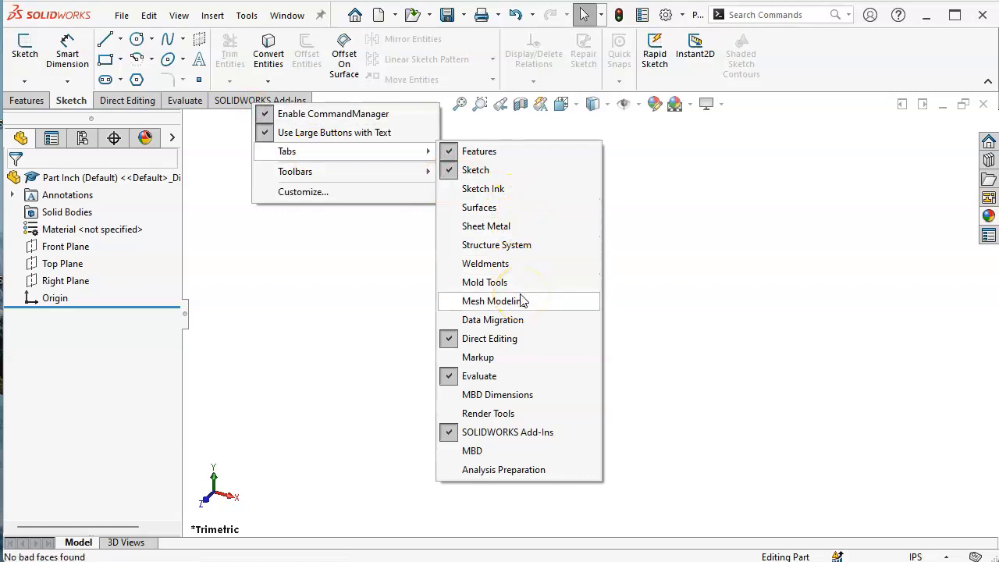
{"action": "left_click", "coordinate": [818, 265]}
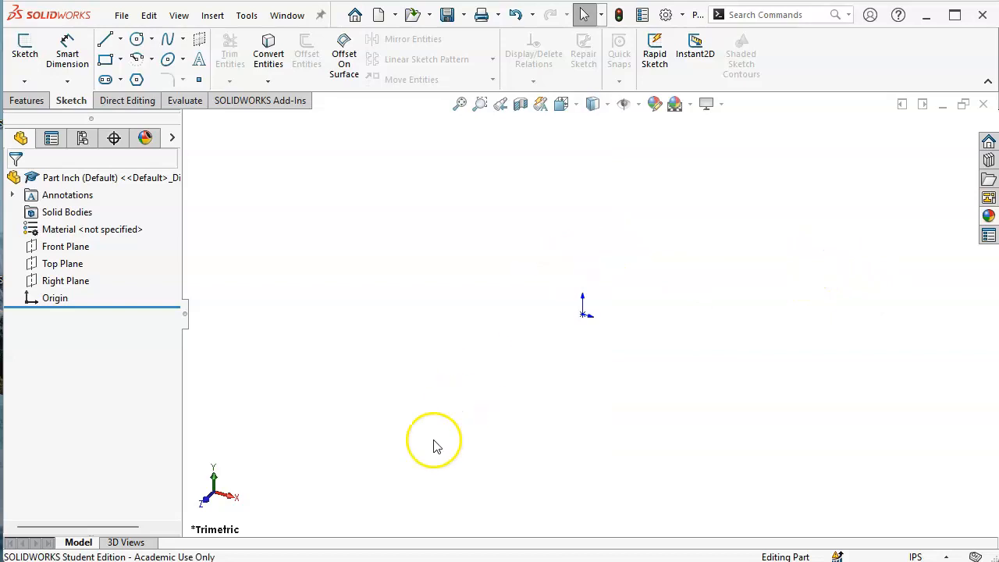